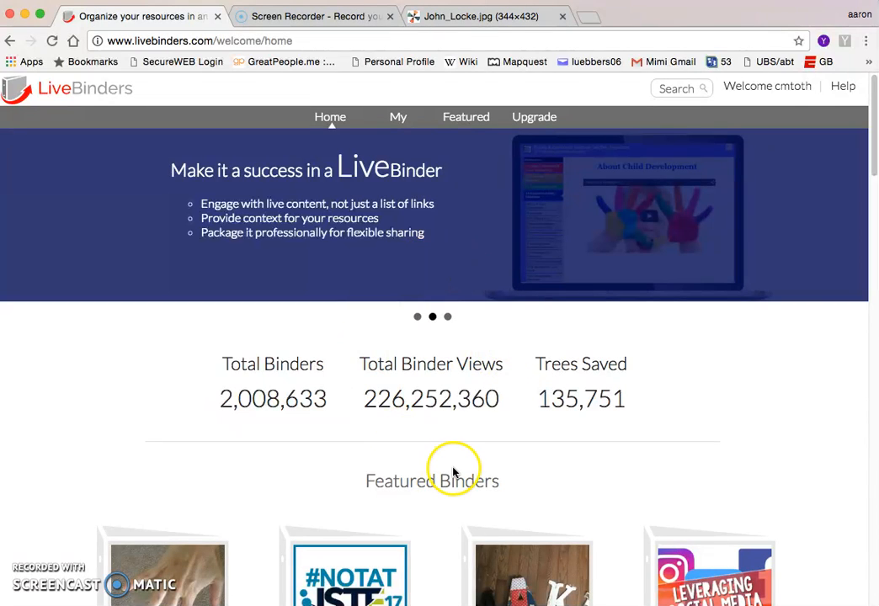
Browse the featured binders on the LiveBinders home page
scroll(452, 472, "down", 5)
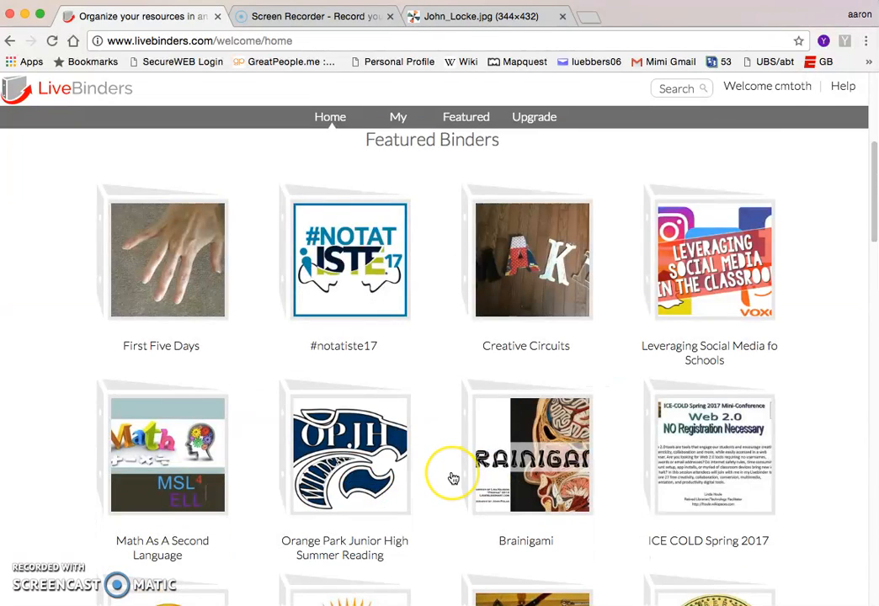
scroll(452, 477, "down", 1)
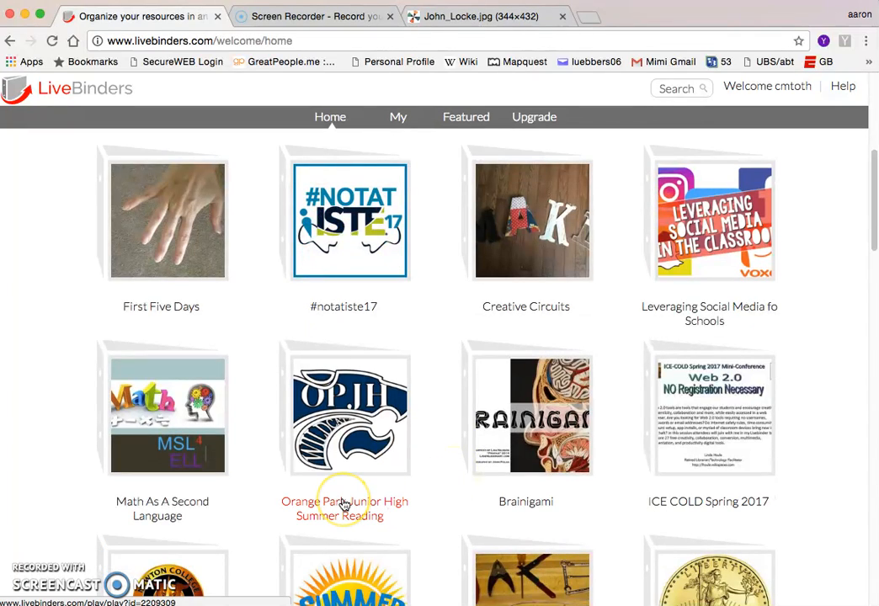
scroll(363, 506, "down", 3)
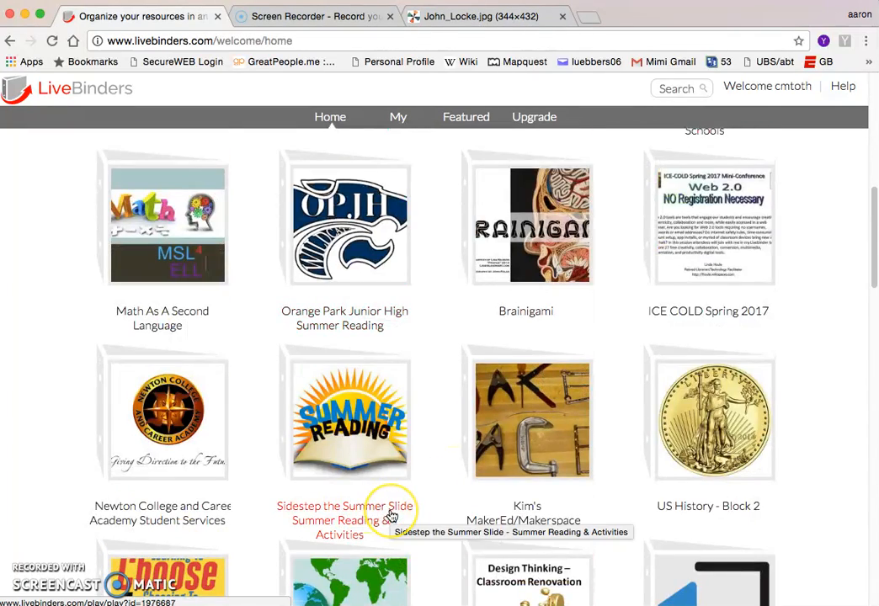
scroll(389, 516, "down", 2)
scroll(392, 516, "up", 5)
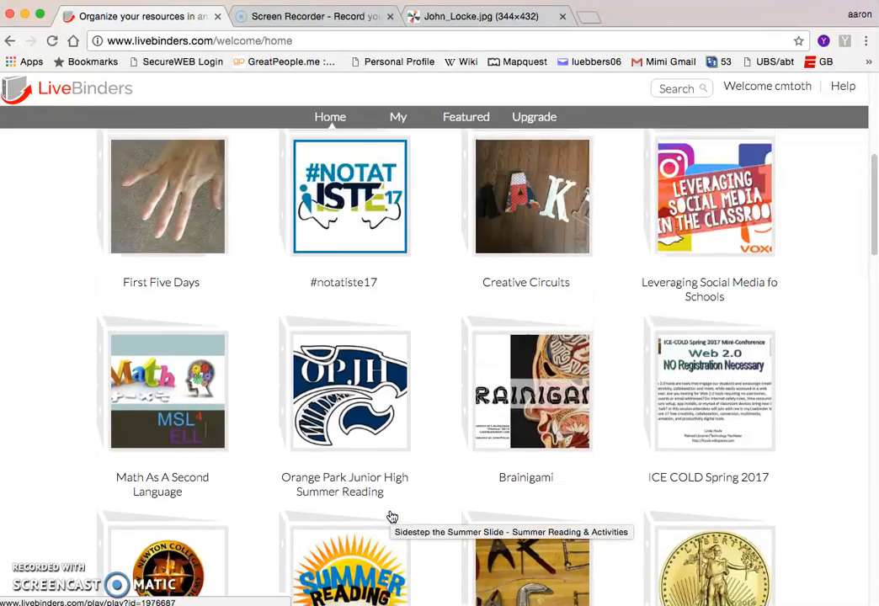
scroll(392, 516, "up", 1)
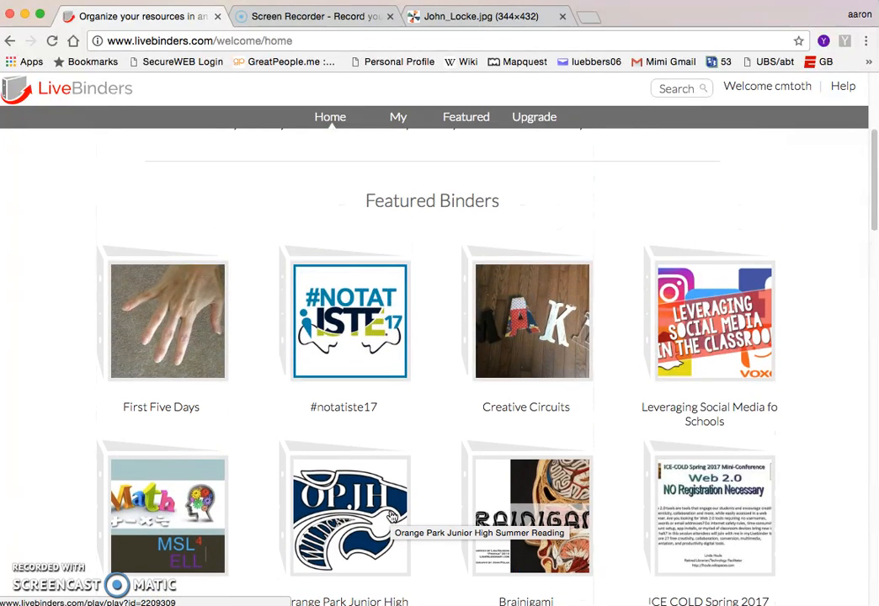
scroll(392, 516, "up", 4)
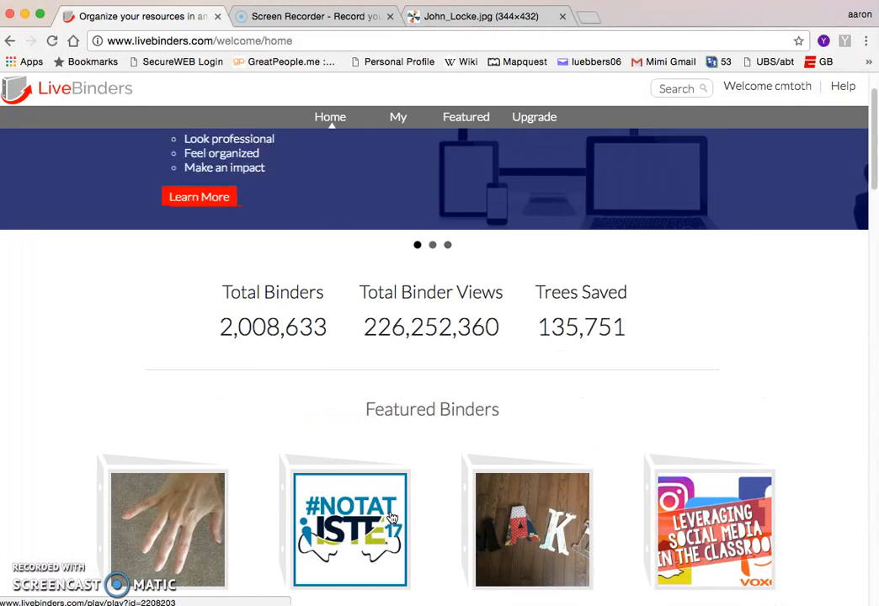
scroll(392, 517, "up", 1)
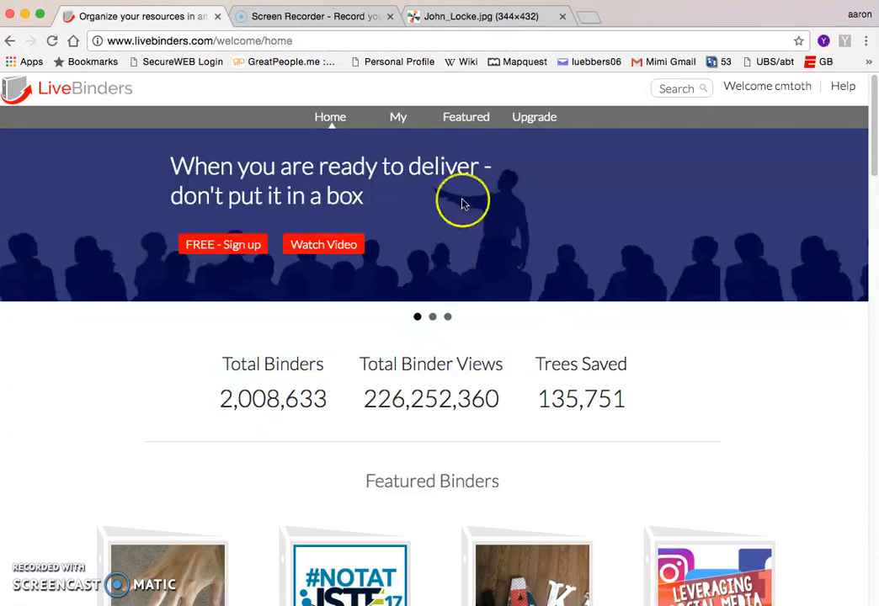
Go to the personal binder shelf and open the U.S. Government binder
left_click(403, 120)
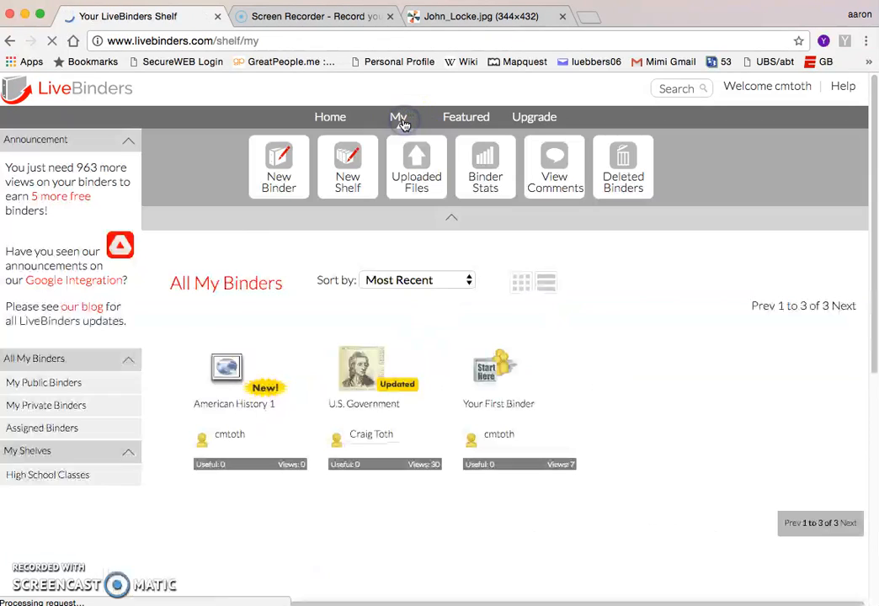
mouse_move(358, 393)
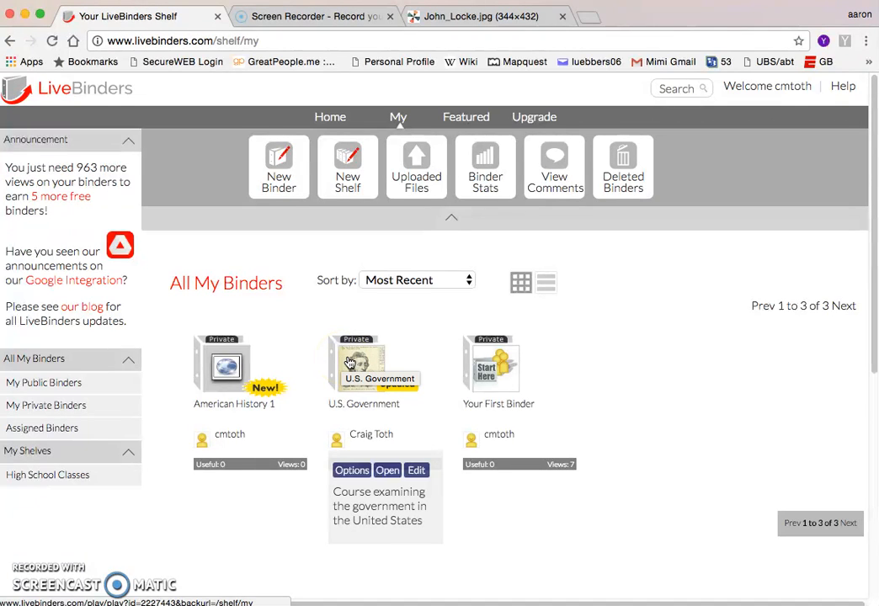
left_click(358, 411)
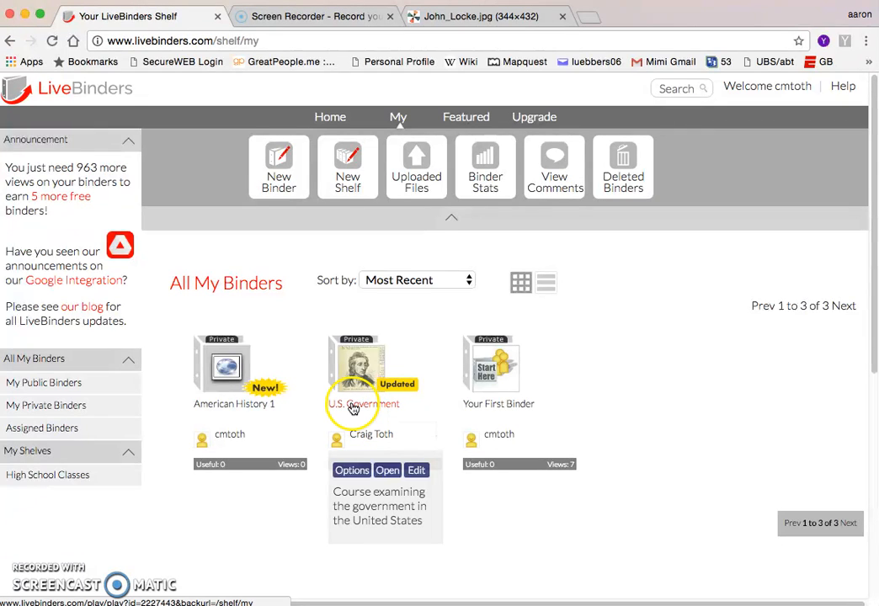
left_click(356, 408)
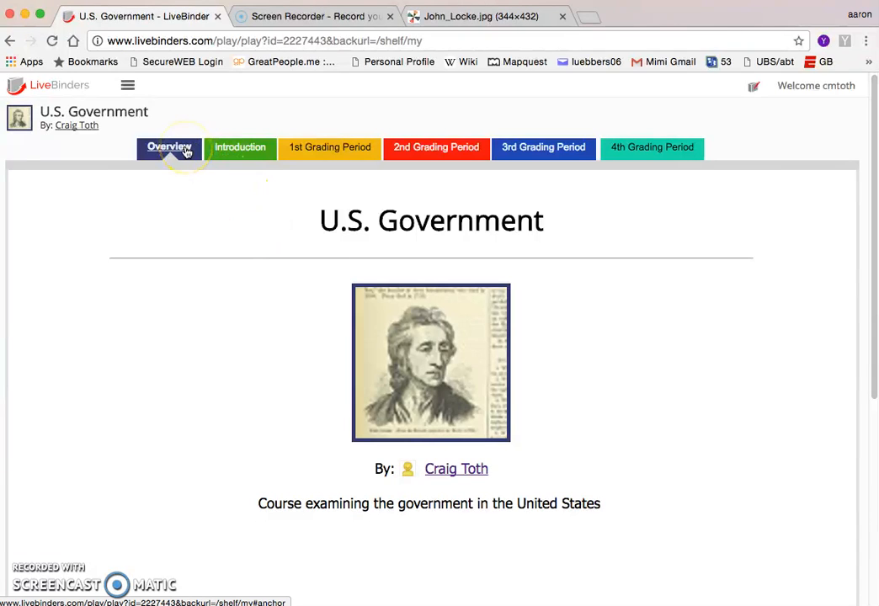
Look through the U.S. Government binder's Introduction and four grading period pages, including the embedded U.S. Constitution site, and return to the binder shelf
left_click(232, 151)
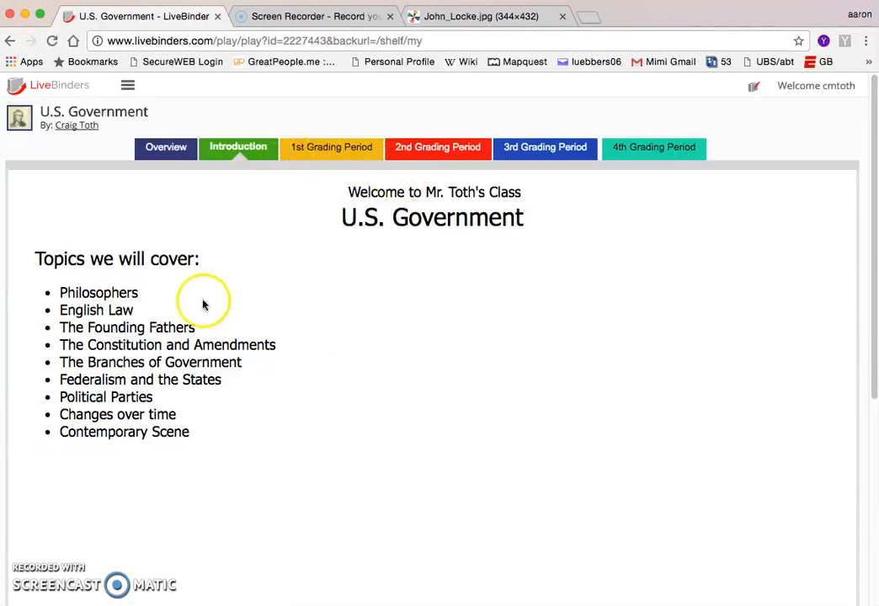
left_click(333, 148)
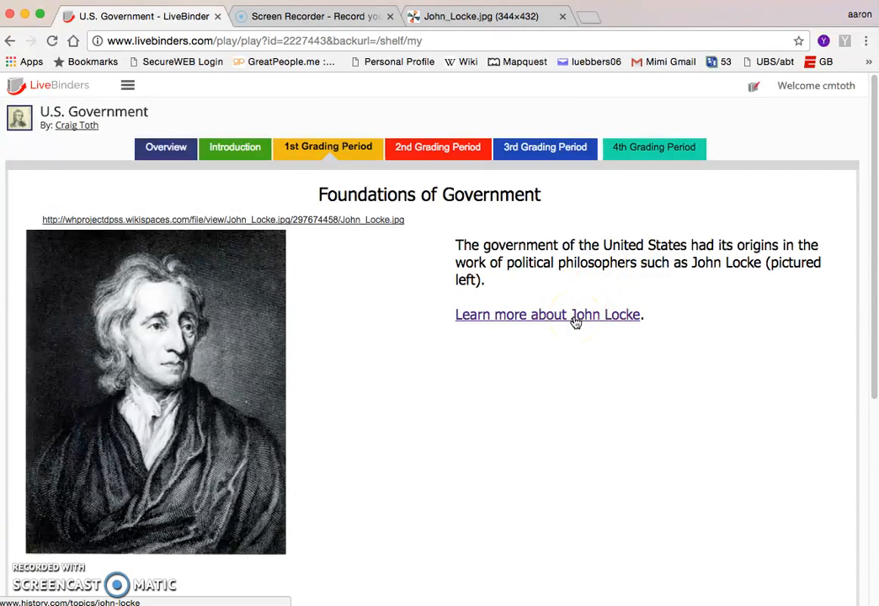
left_click(447, 151)
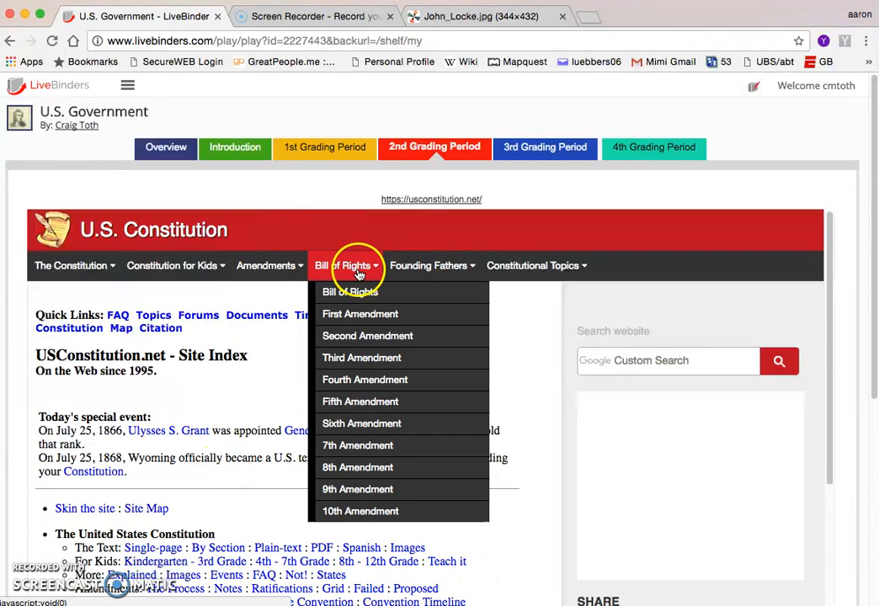
mouse_move(250, 263)
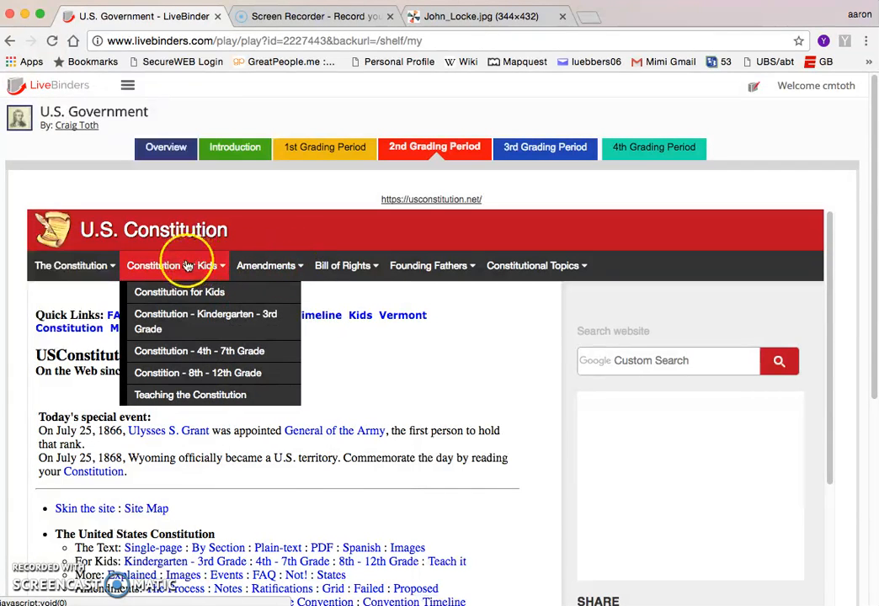
mouse_move(214, 263)
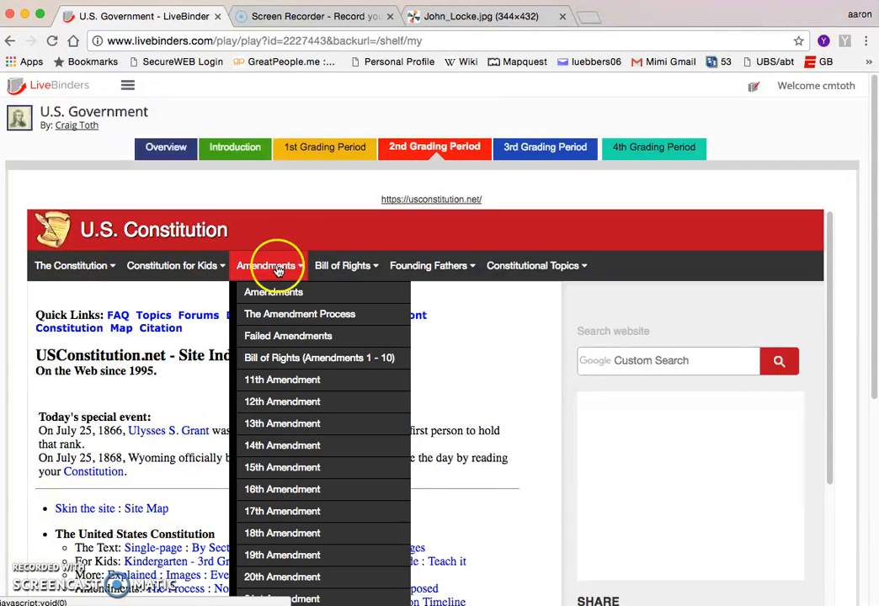
left_click(540, 149)
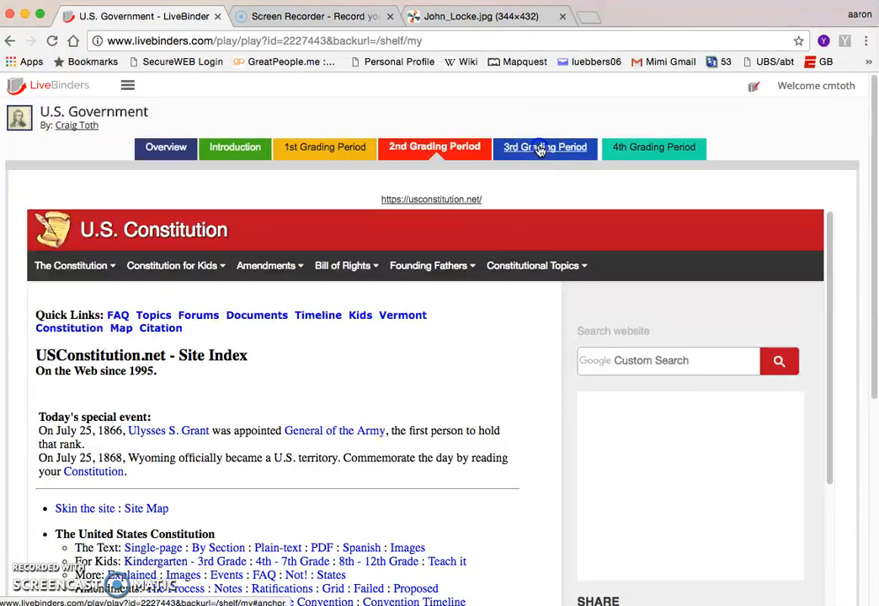
left_click(642, 150)
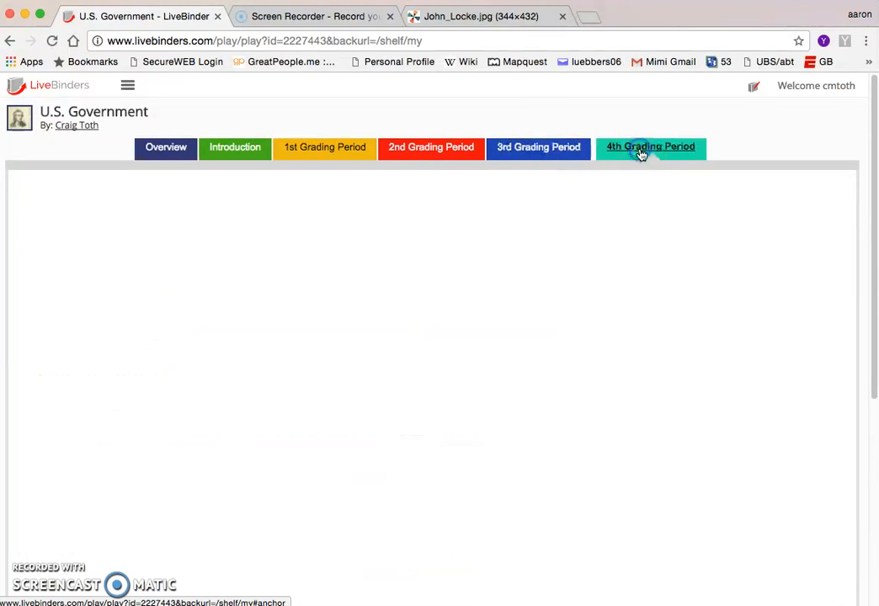
left_click(465, 148)
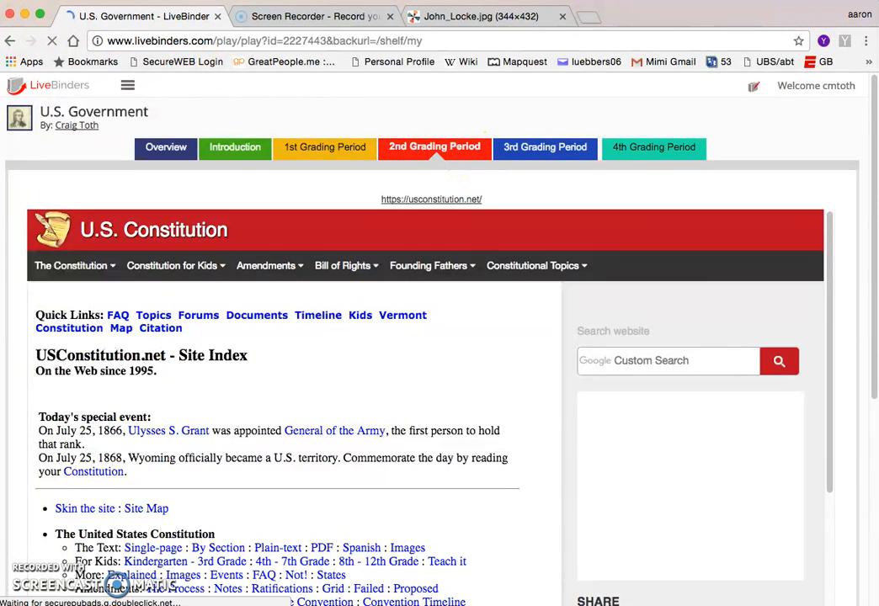
left_click(9, 41)
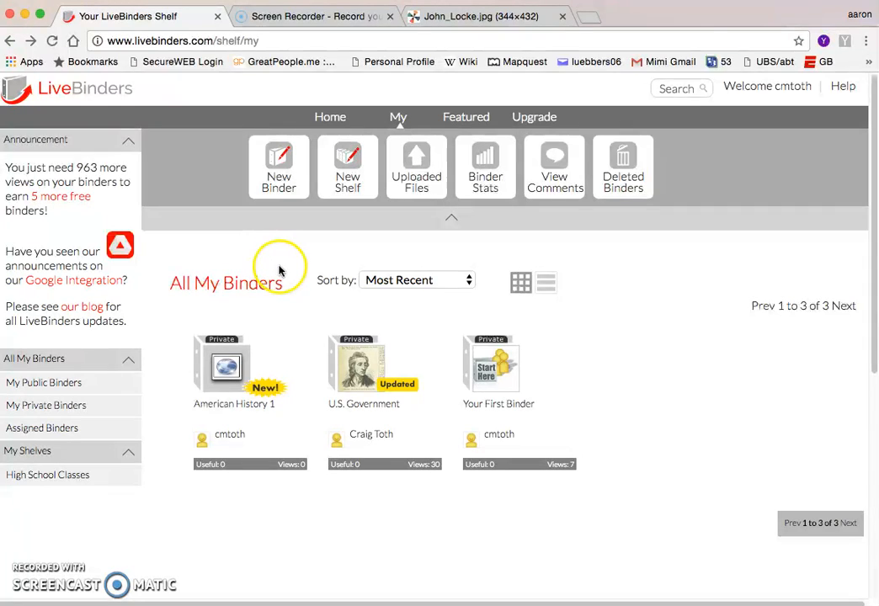
Open Your First Binder, review its getting-started instructions, and return to the binder shelf
mouse_move(378, 358)
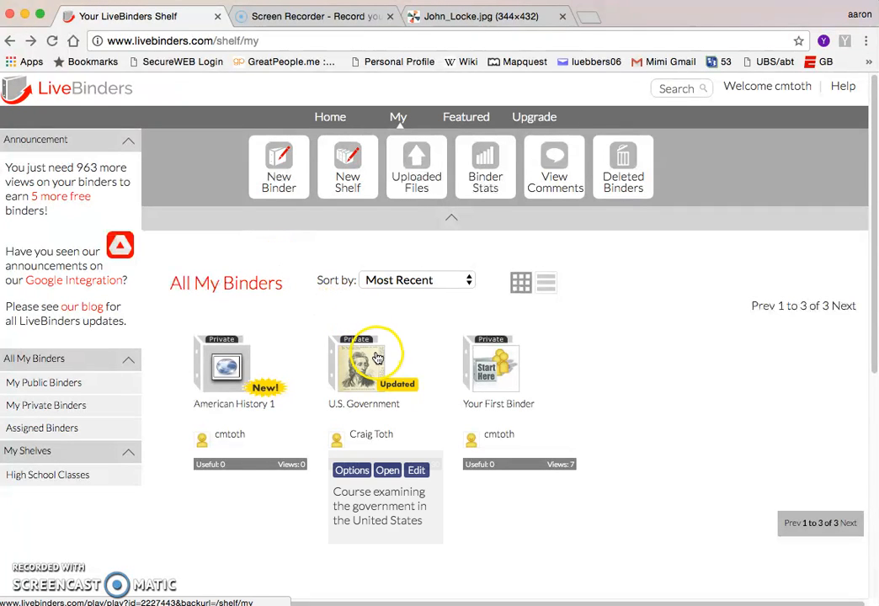
mouse_move(283, 385)
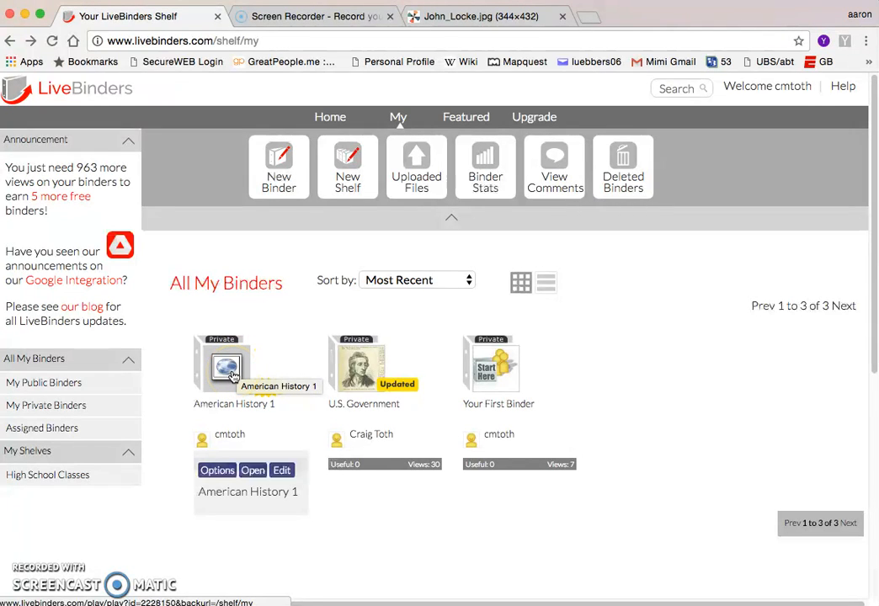
left_click(511, 413)
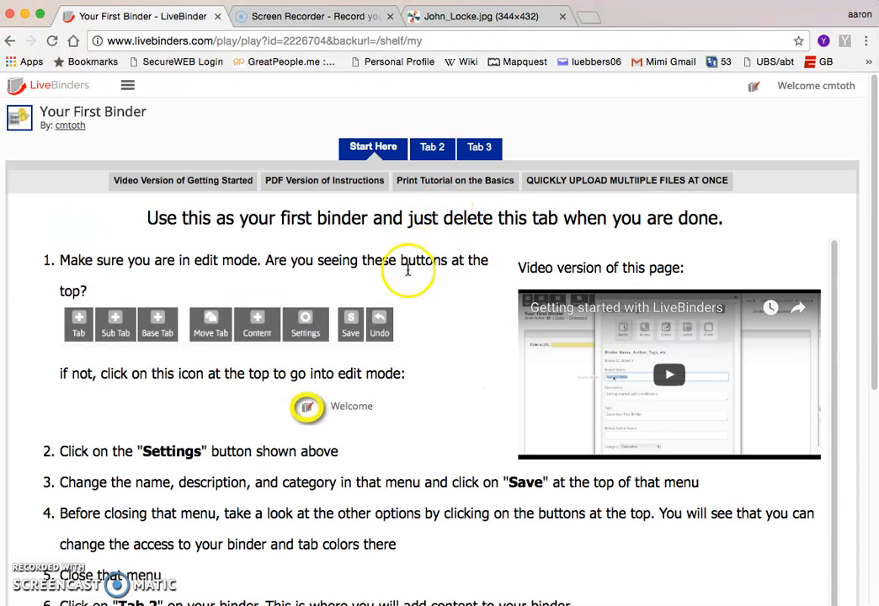
scroll(408, 285, "down", 5)
scroll(408, 286, "down", 3)
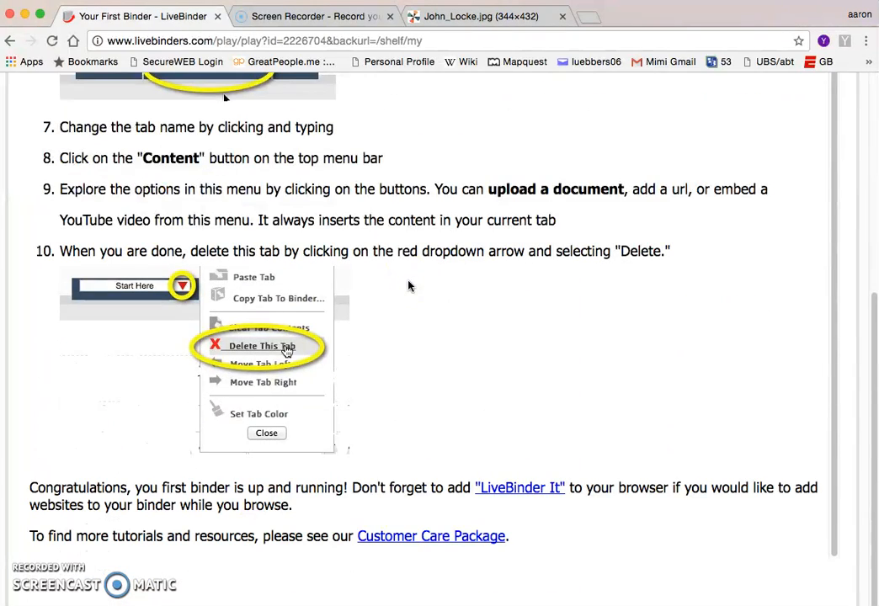
scroll(412, 289, "up", 10)
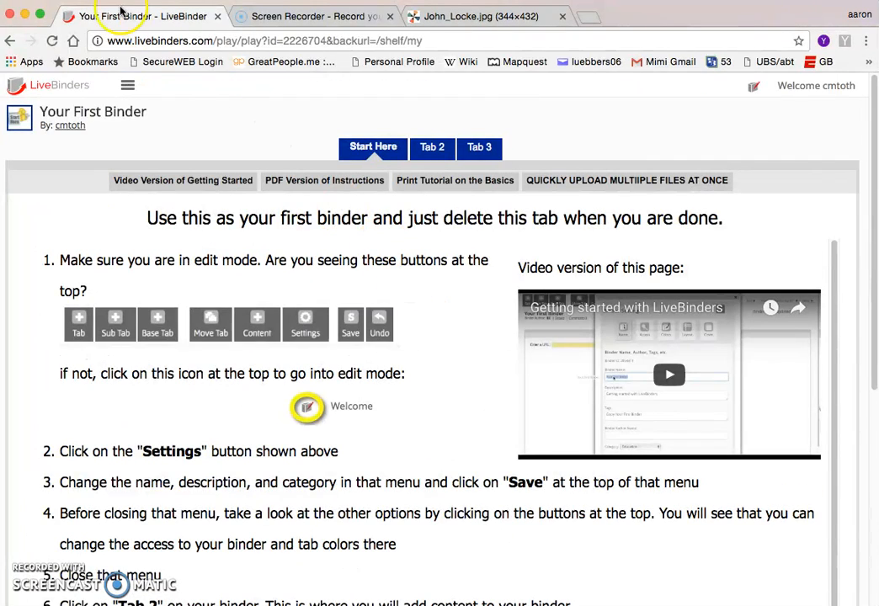
left_click(10, 42)
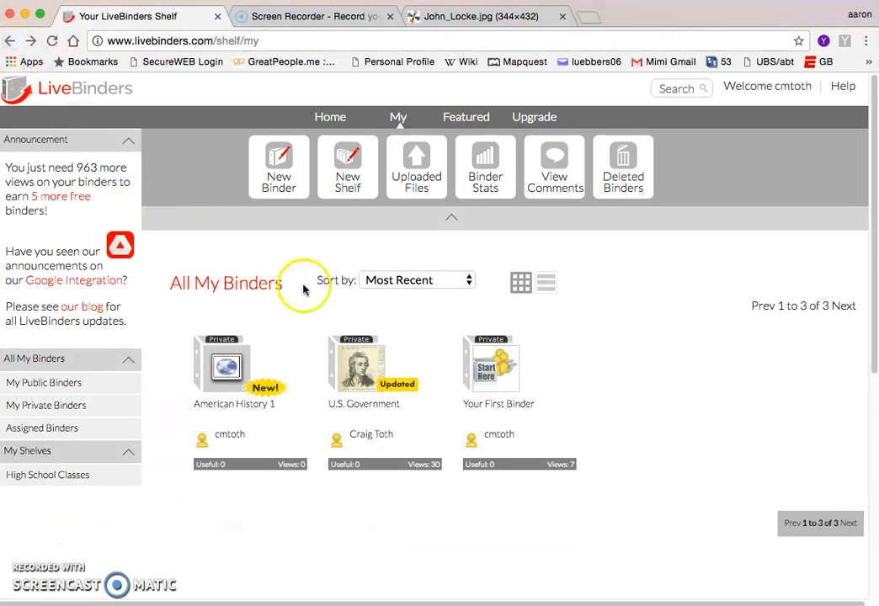
Start a new blank binder and name it American History 2
mouse_move(387, 339)
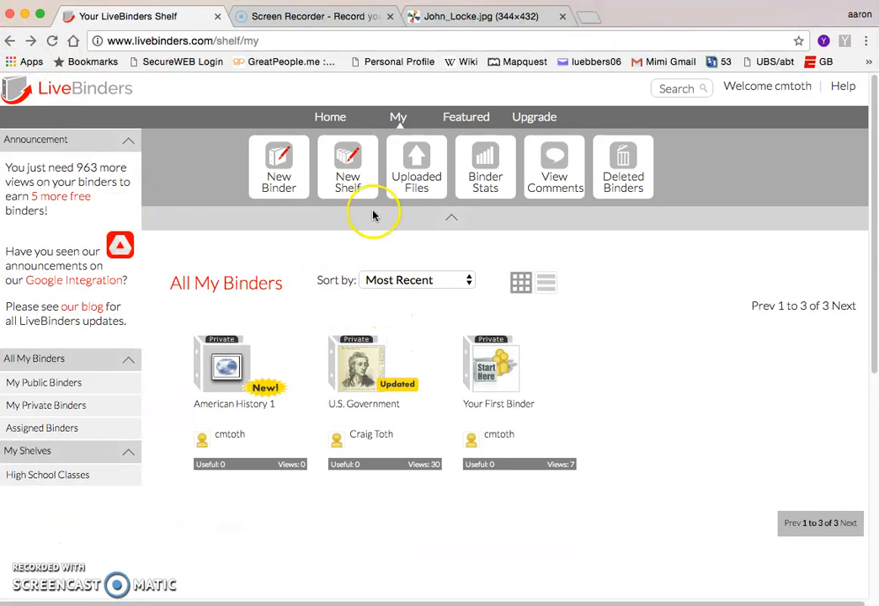
left_click(283, 180)
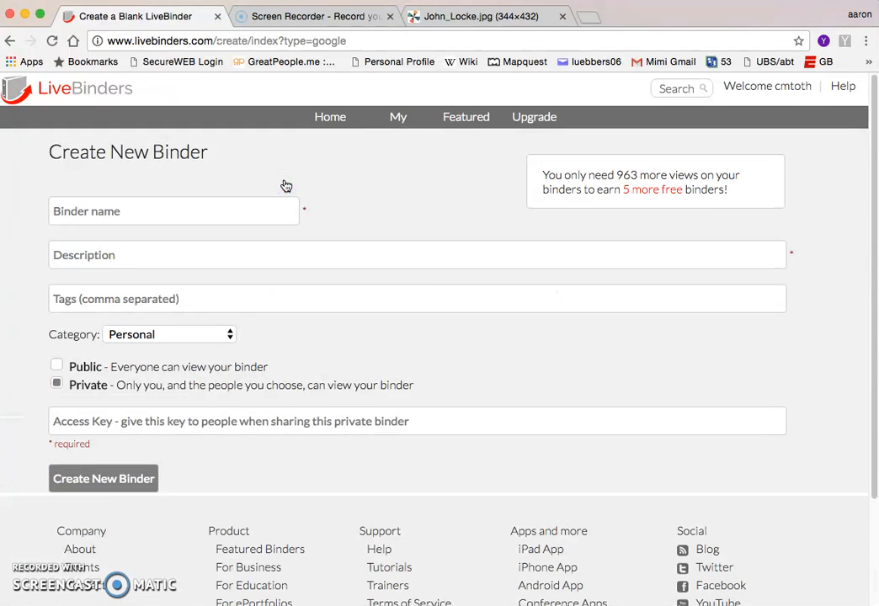
left_click(208, 211)
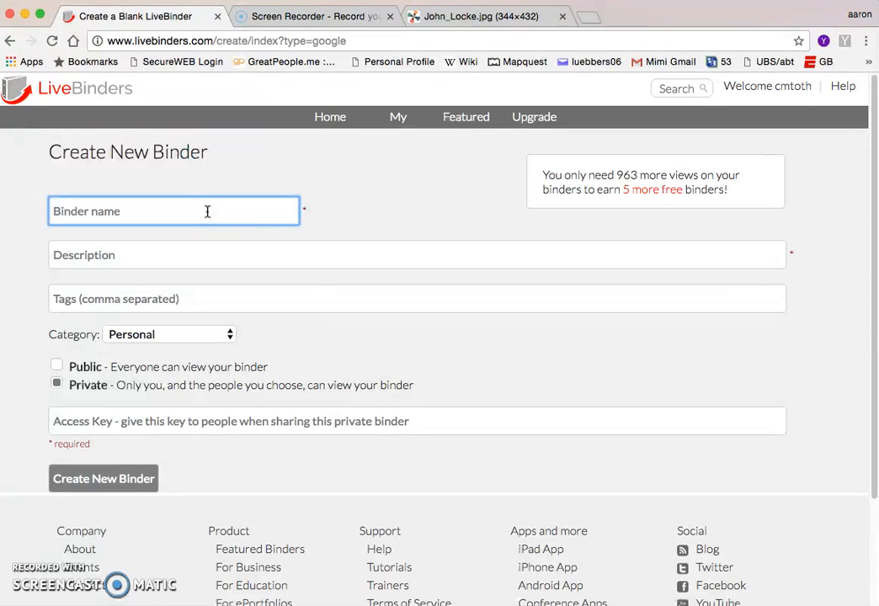
type("American History 2")
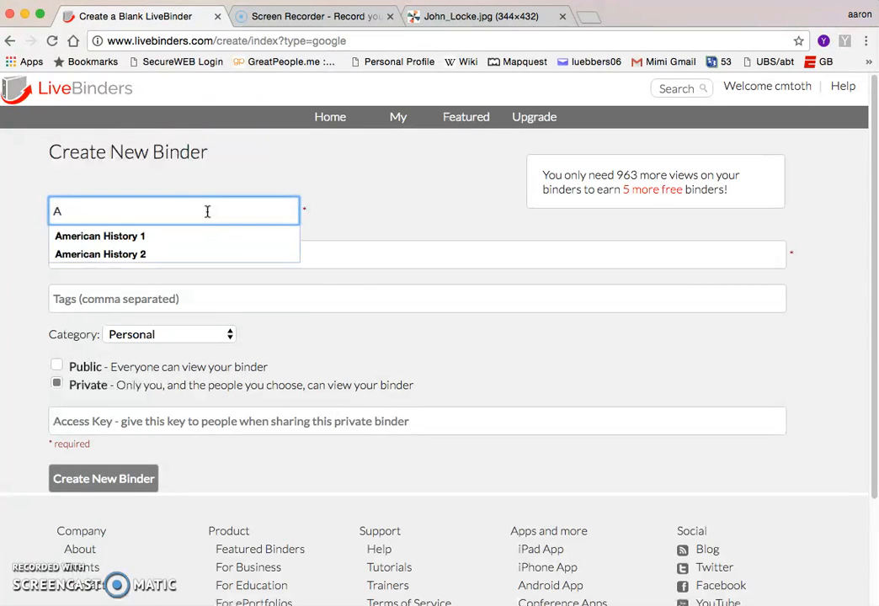
left_click(140, 254)
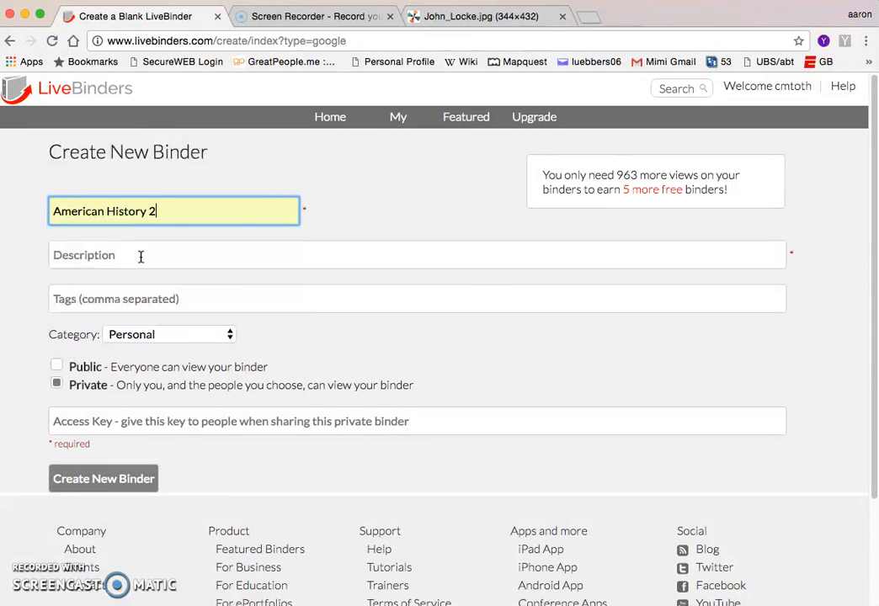
Set the binder's category to Education, enter the access key for the private binder, and create the new binder
left_click(140, 257)
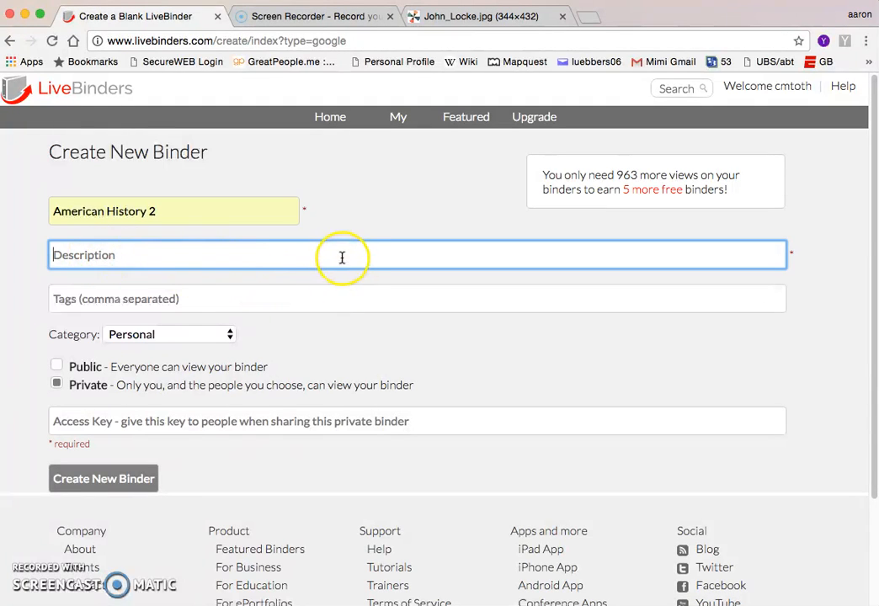
left_click(231, 339)
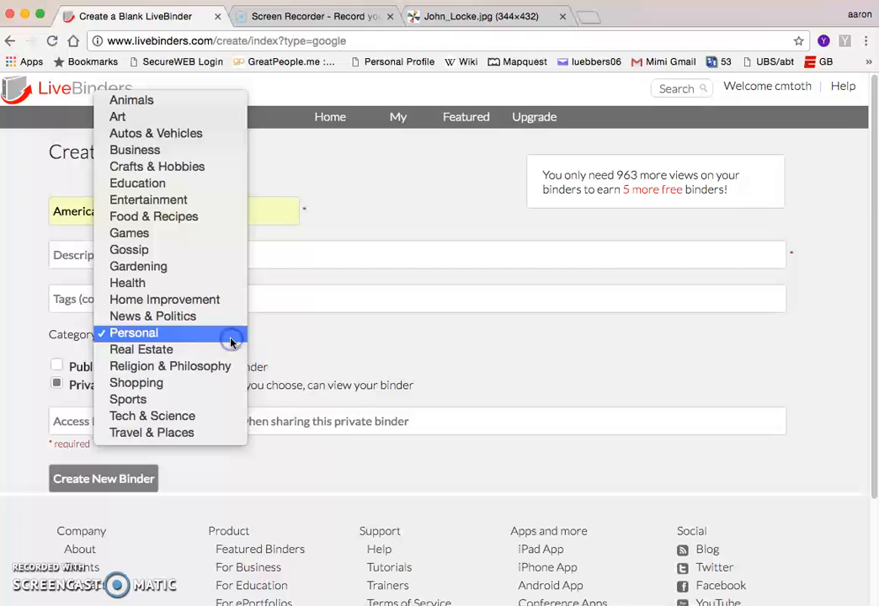
left_click(174, 186)
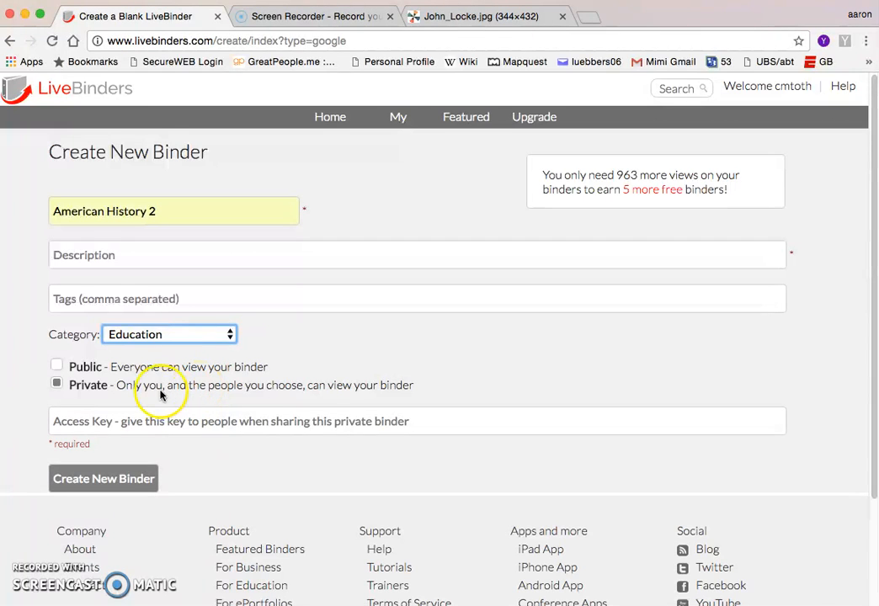
left_click(116, 421)
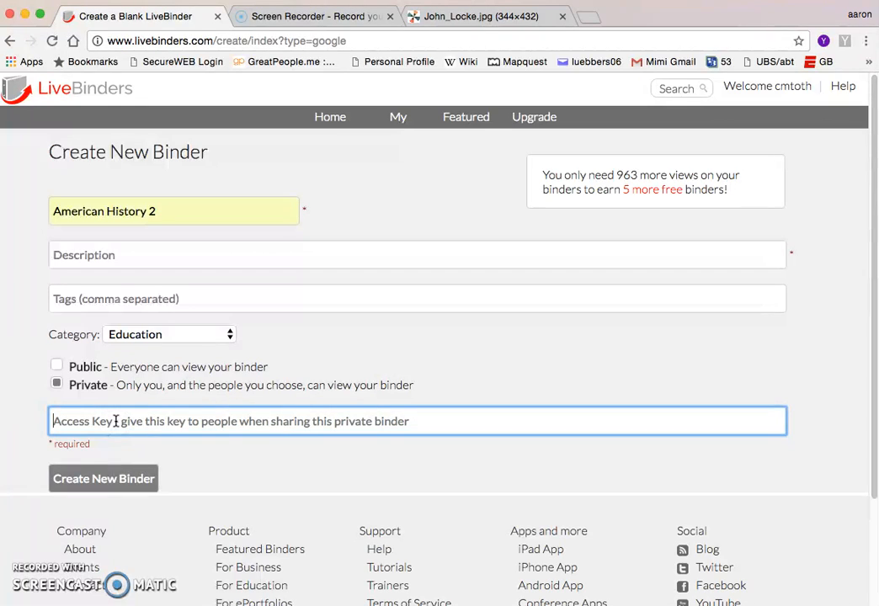
type("55555")
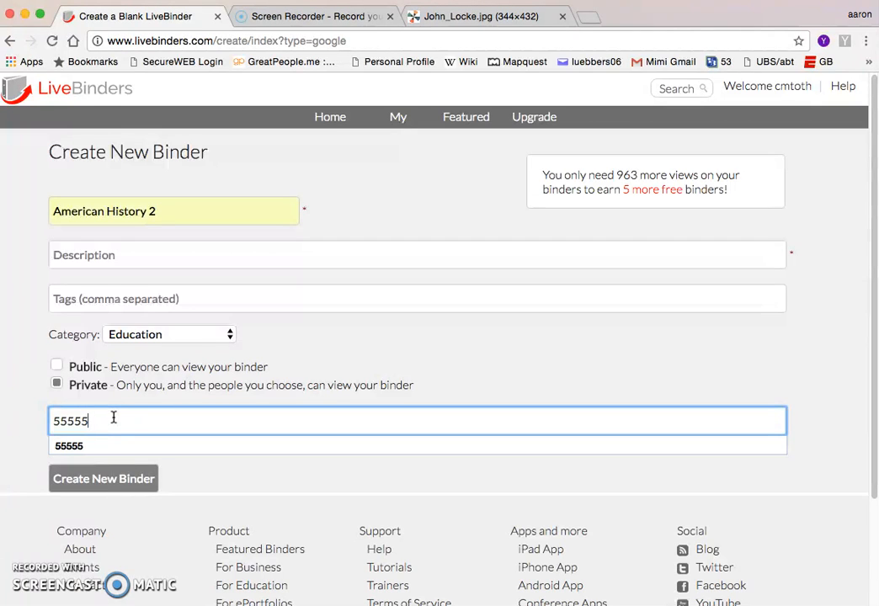
left_click(178, 474)
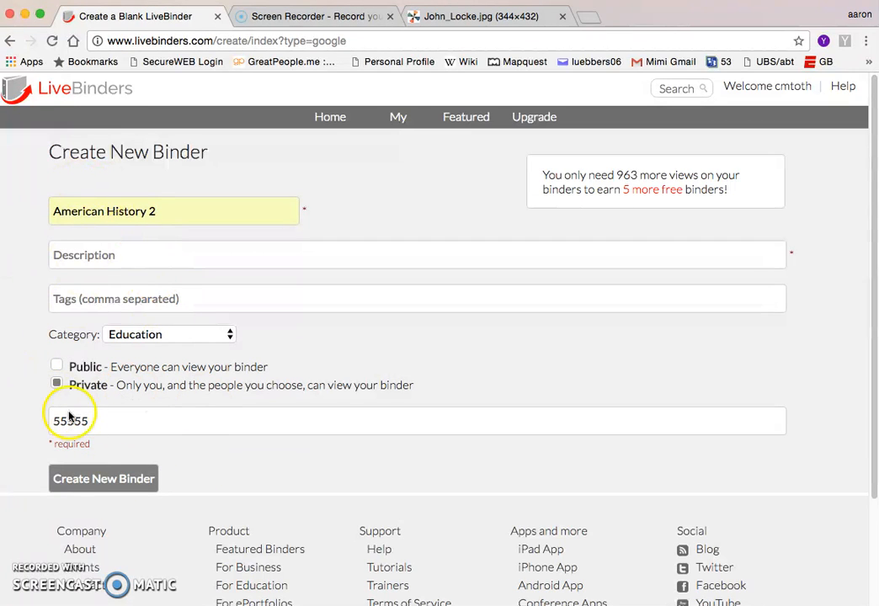
left_click(91, 482)
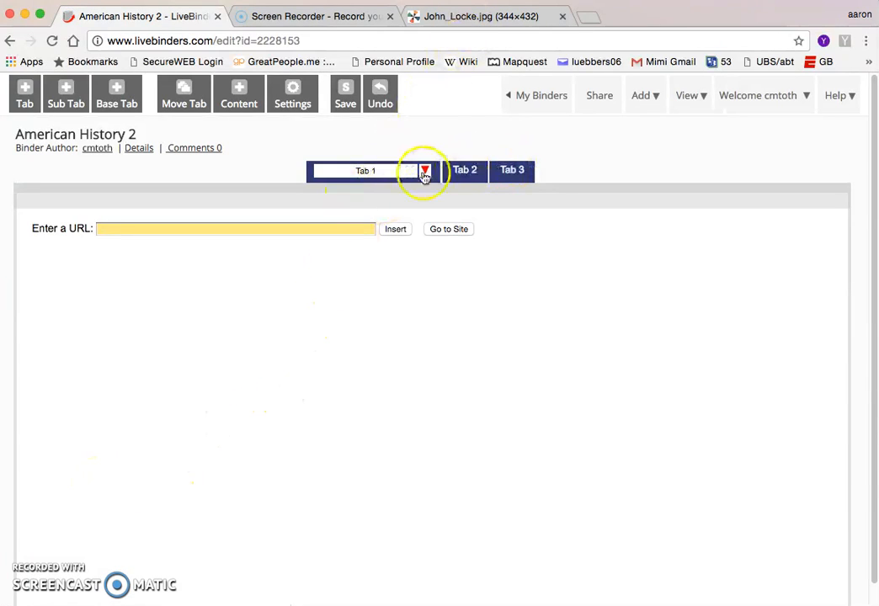
Rename the first tab, Tab 1, as Introduction
left_click(393, 168)
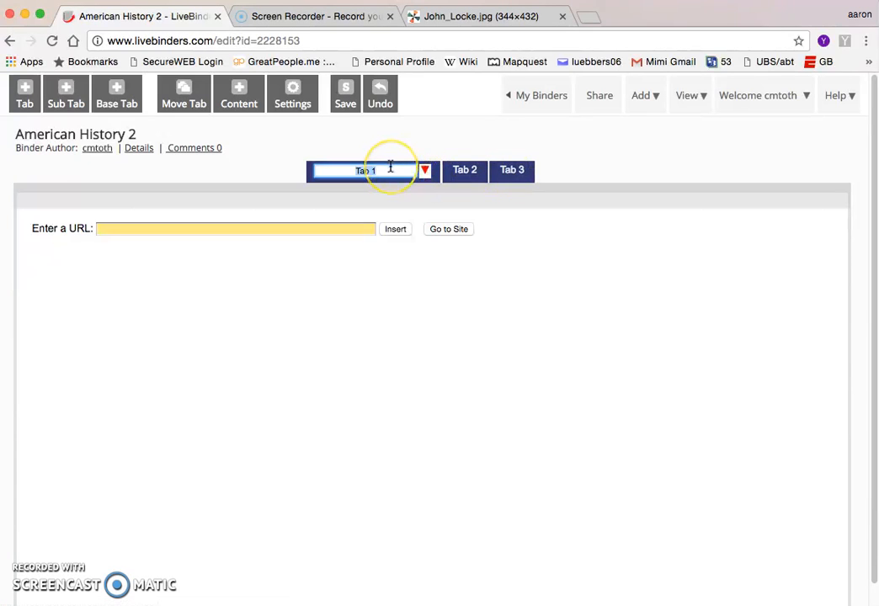
key("BackSpace")
left_click(402, 282)
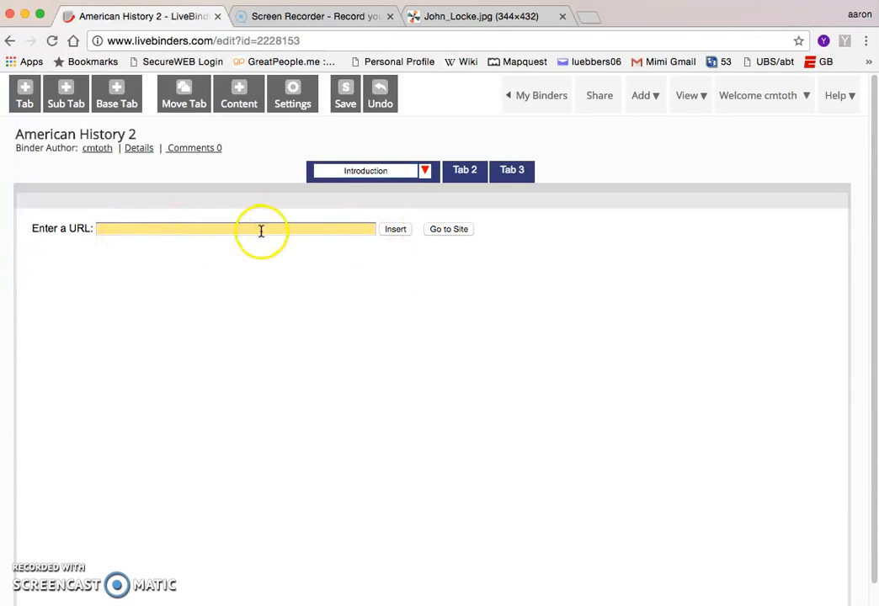
Give the Introduction tab a text layout with a title box above a single text area
left_click(242, 95)
left_click(390, 242)
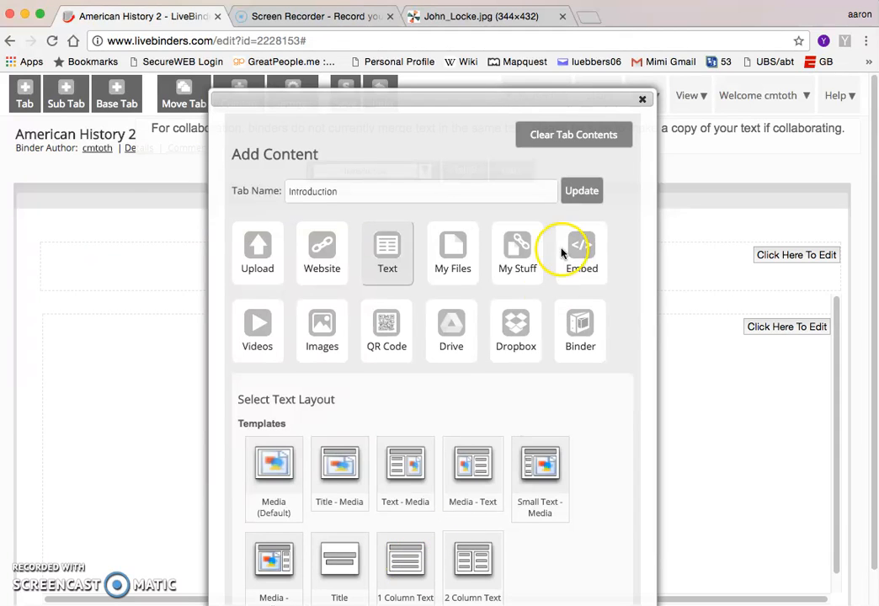
left_click(642, 99)
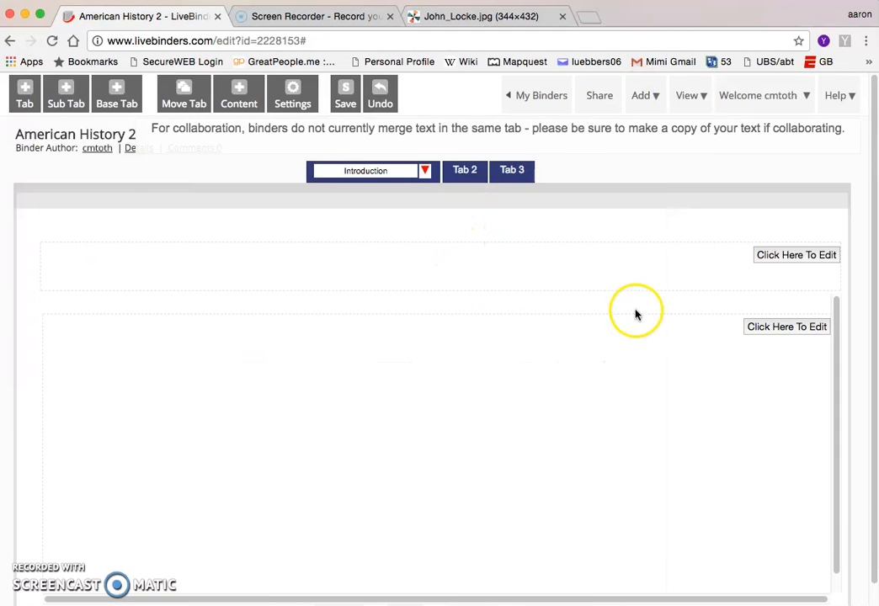
Enter "Title" in the Introduction tab's title box, open the text area below it for editing, and save the binder
left_click(780, 257)
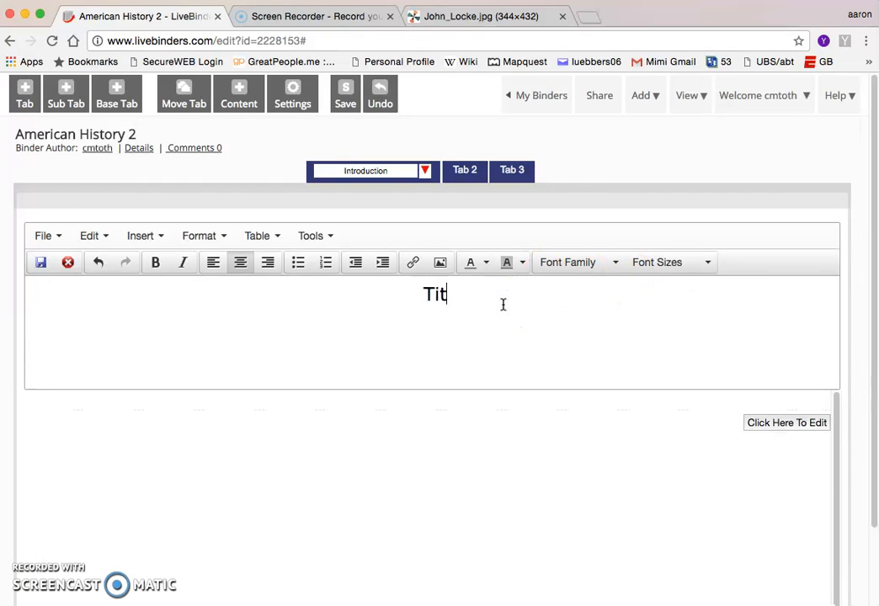
left_click(783, 424)
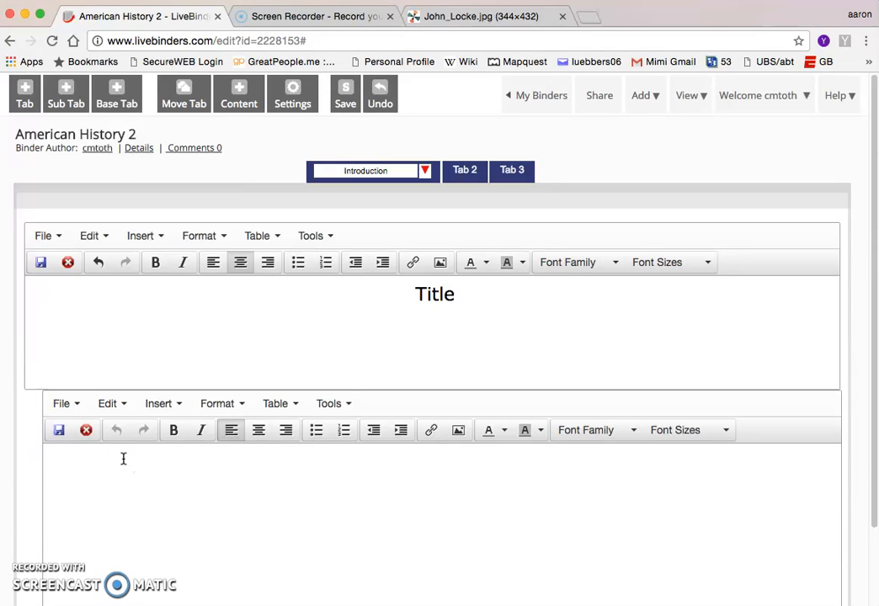
left_click(153, 465)
left_click(348, 95)
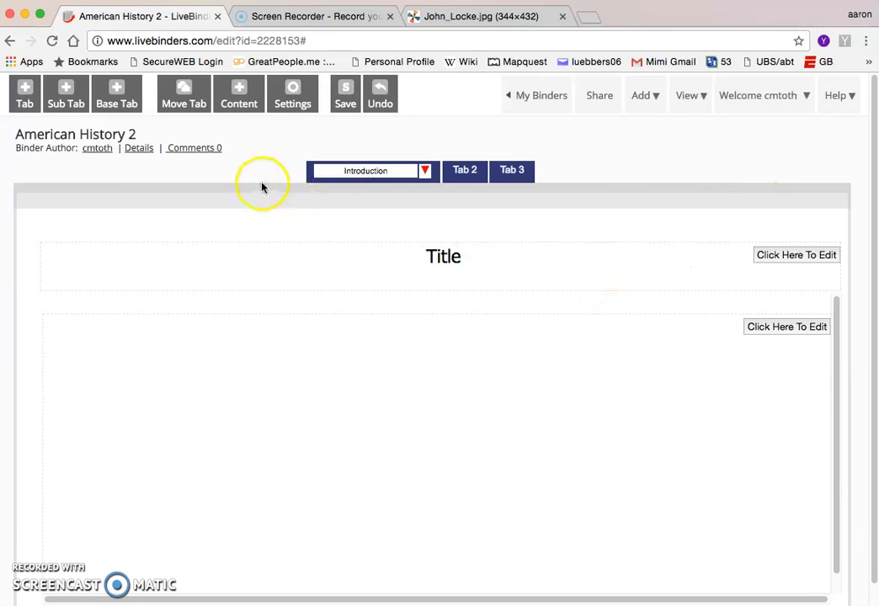
Apply the Media - Text layout to Tab 2
left_click(464, 170)
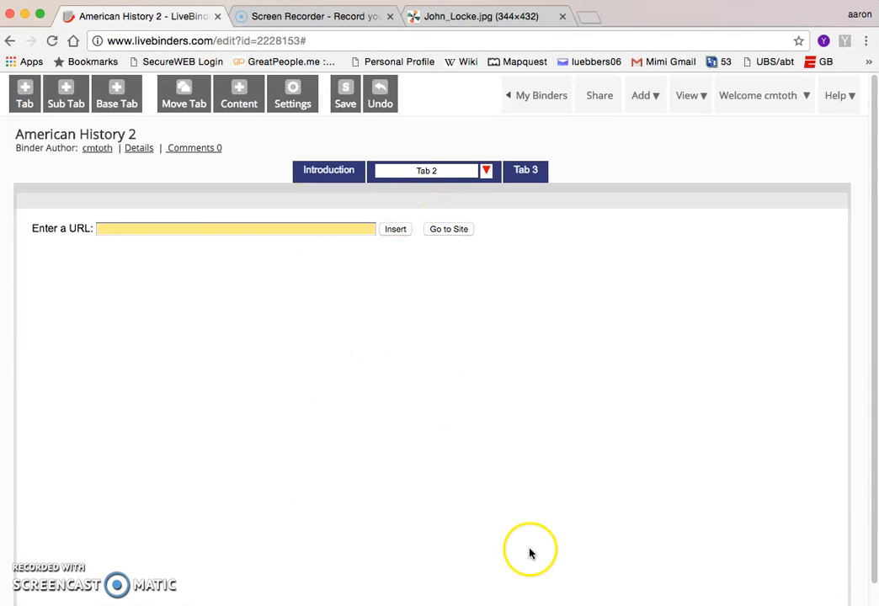
left_click(240, 91)
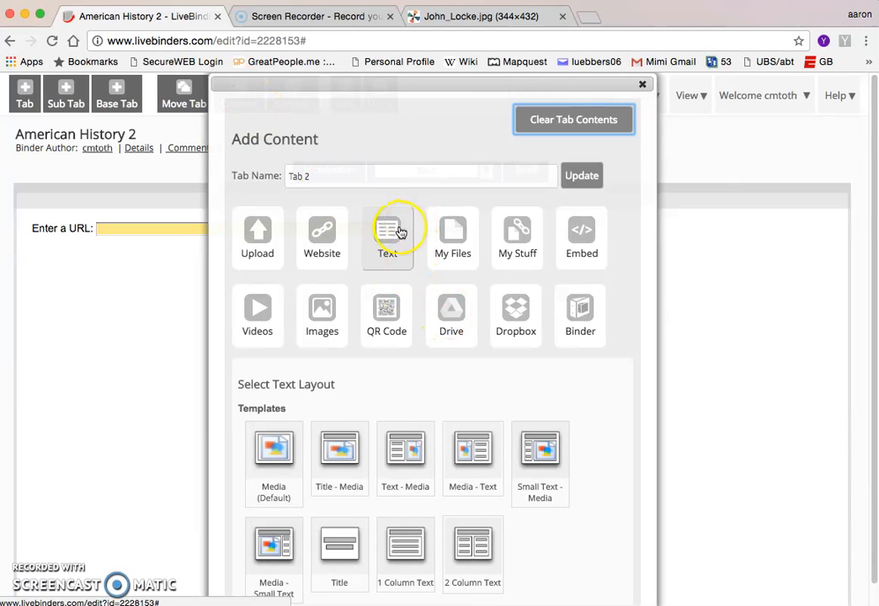
left_click(478, 453)
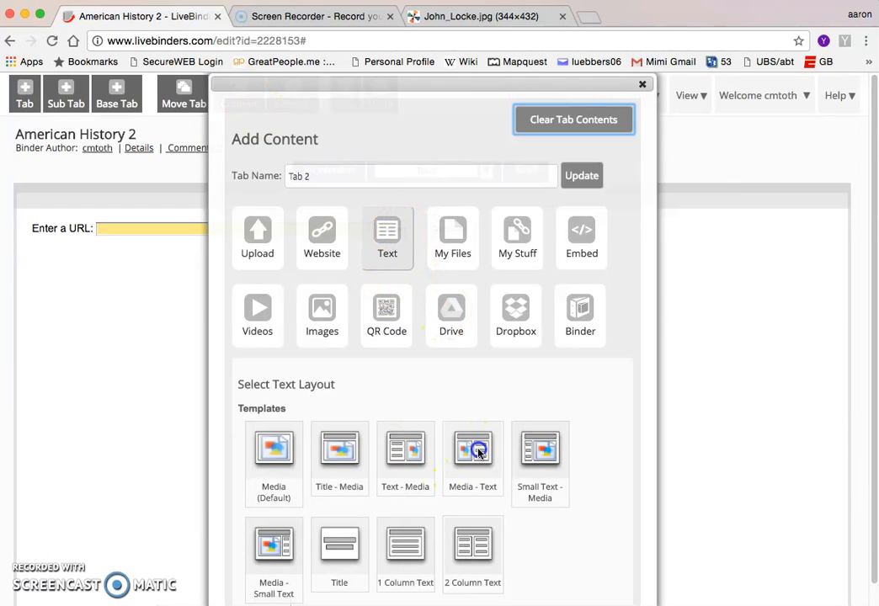
left_click(643, 85)
Copy the web address of the open John_Locke.jpg image and insert it into Tab 2's media area
left_click(243, 225)
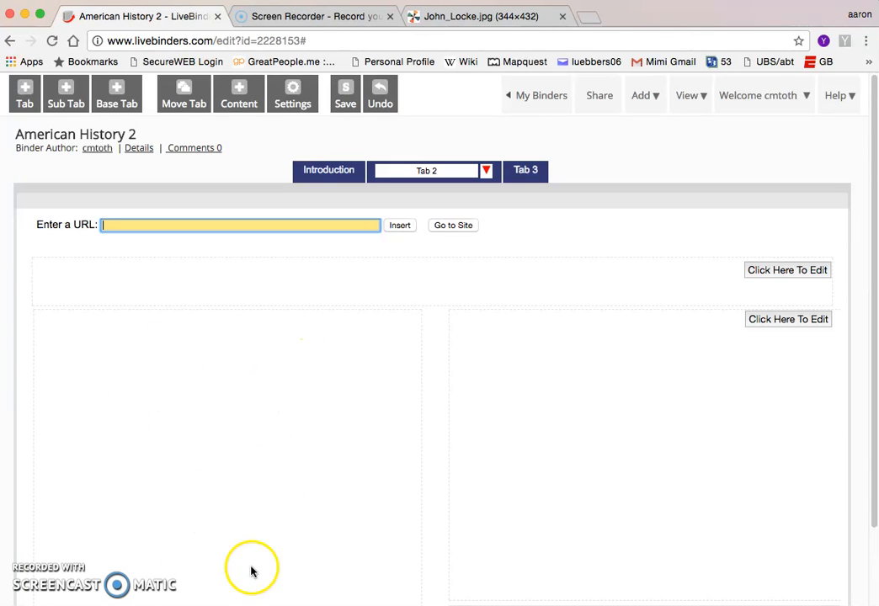
left_click(517, 16)
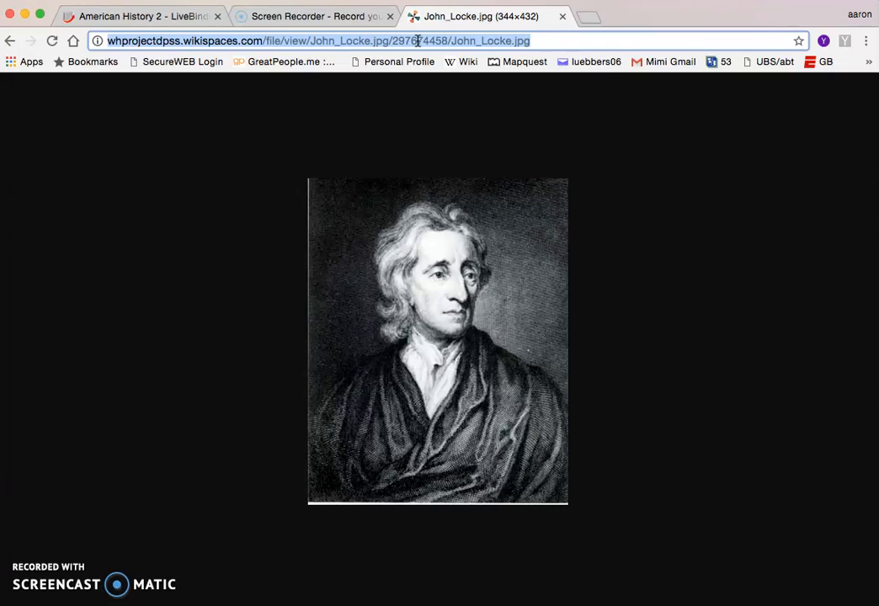
right_click(418, 40)
left_click(451, 64)
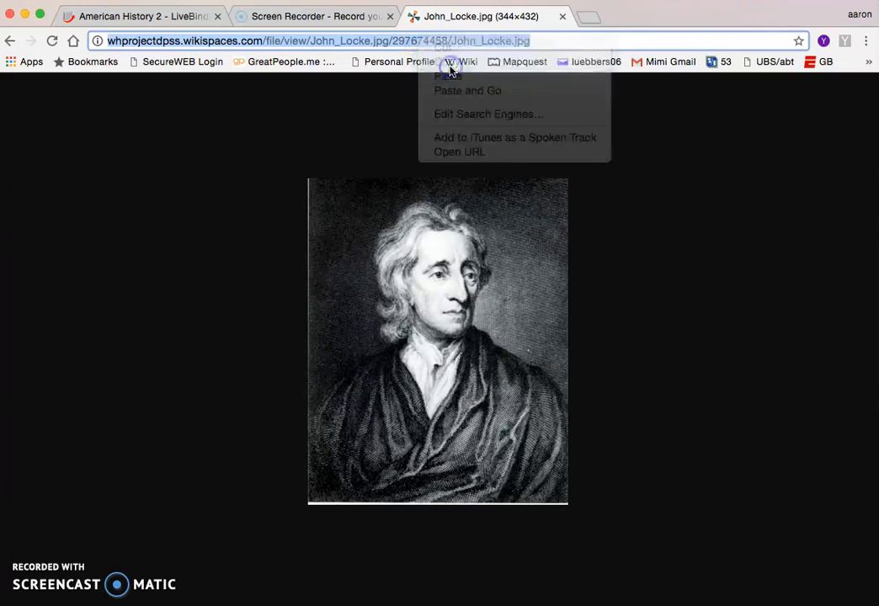
left_click(329, 17)
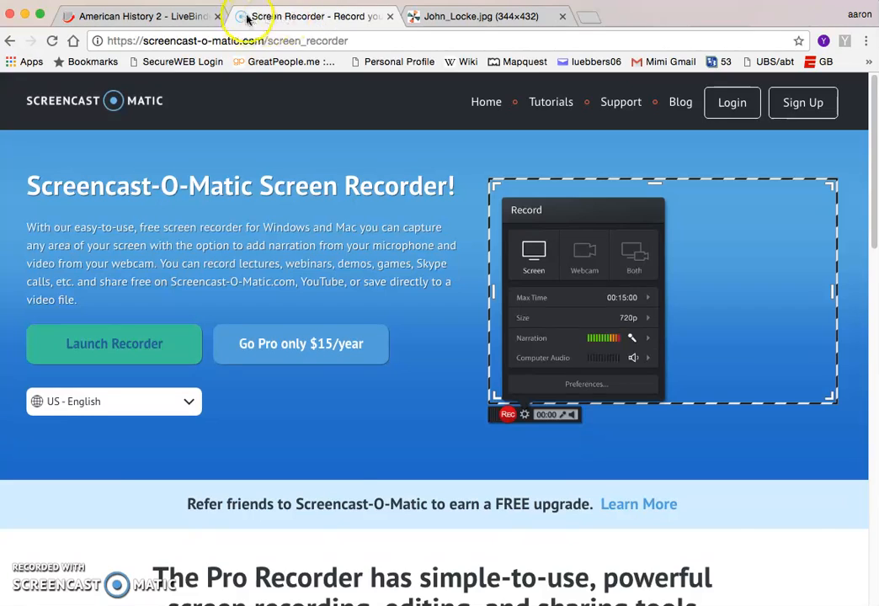
left_click(147, 16)
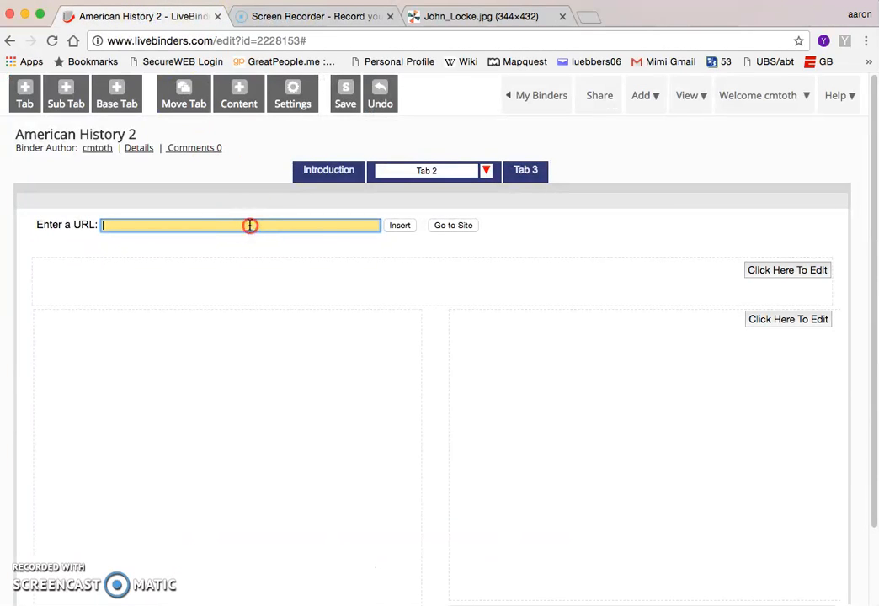
right_click(250, 225)
left_click(296, 299)
left_click(401, 225)
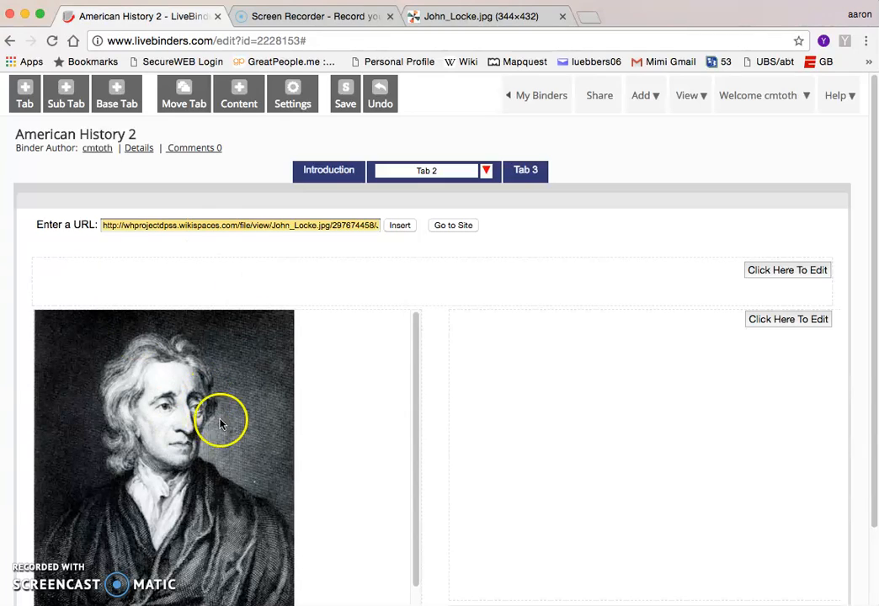
Save the binder and rename Tab 2 as Philosophy
left_click(801, 320)
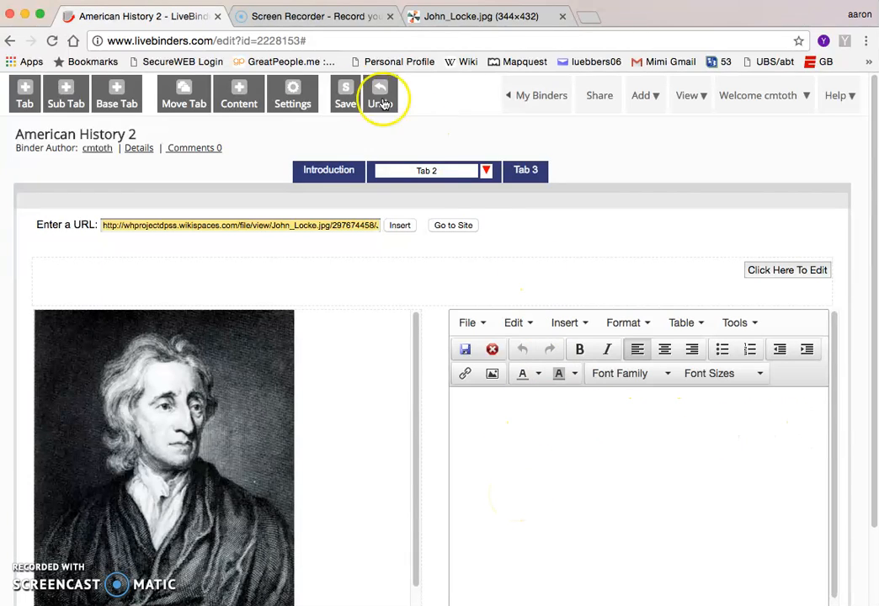
left_click(345, 97)
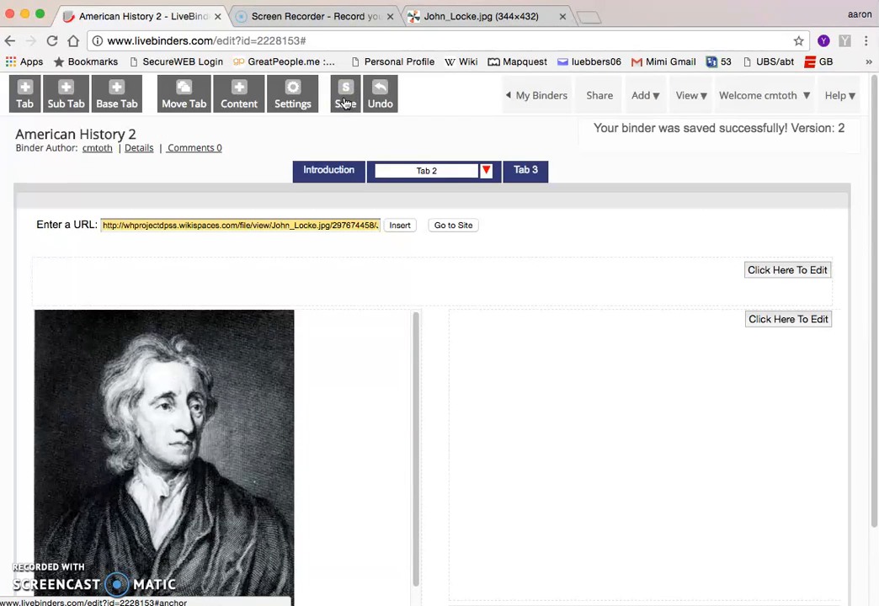
left_click(457, 172)
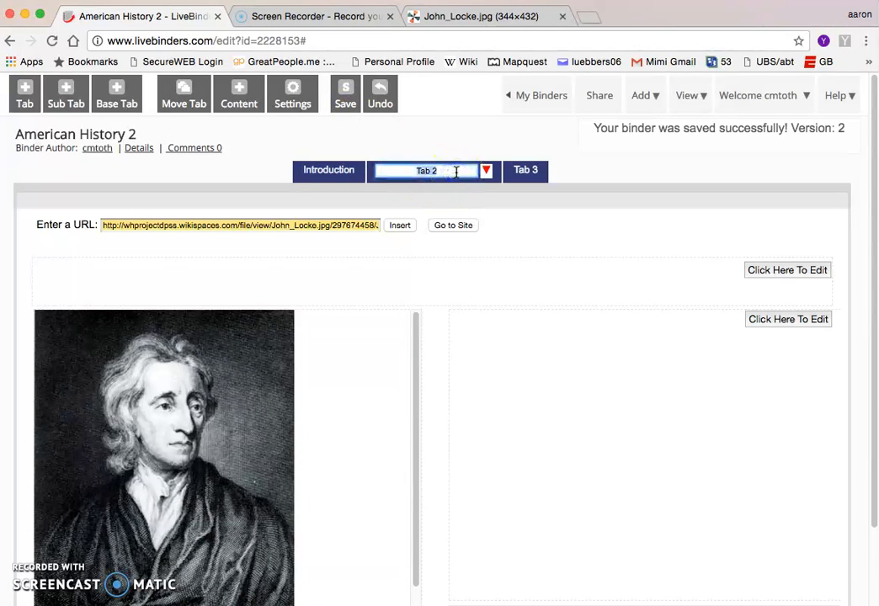
type("Philosophy")
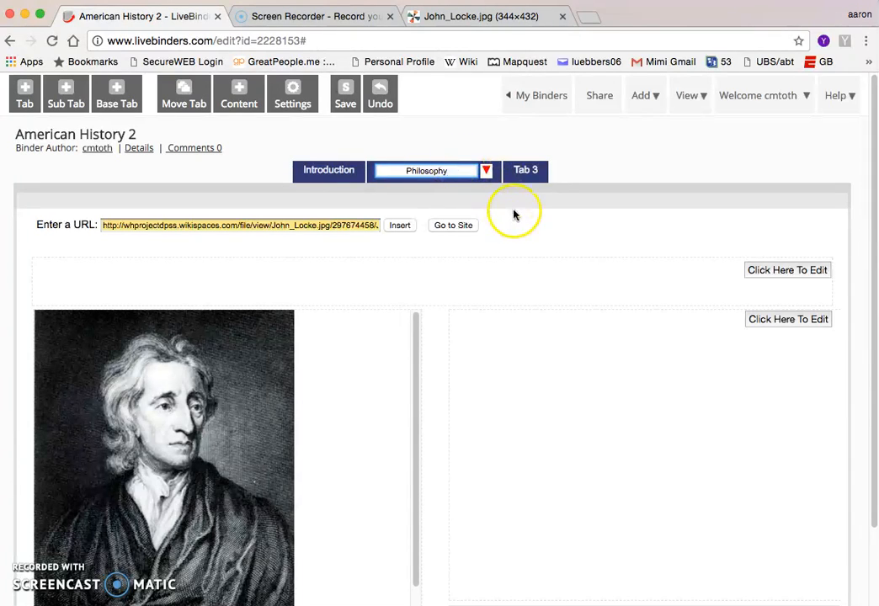
Set the Philosophy tab's color to red (d90b0b) and save the binder
left_click(488, 173)
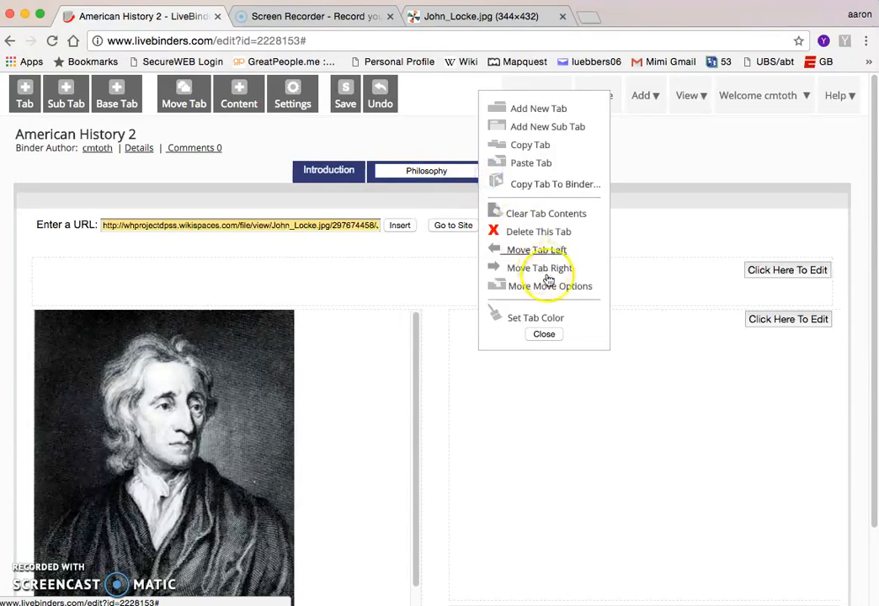
left_click(553, 322)
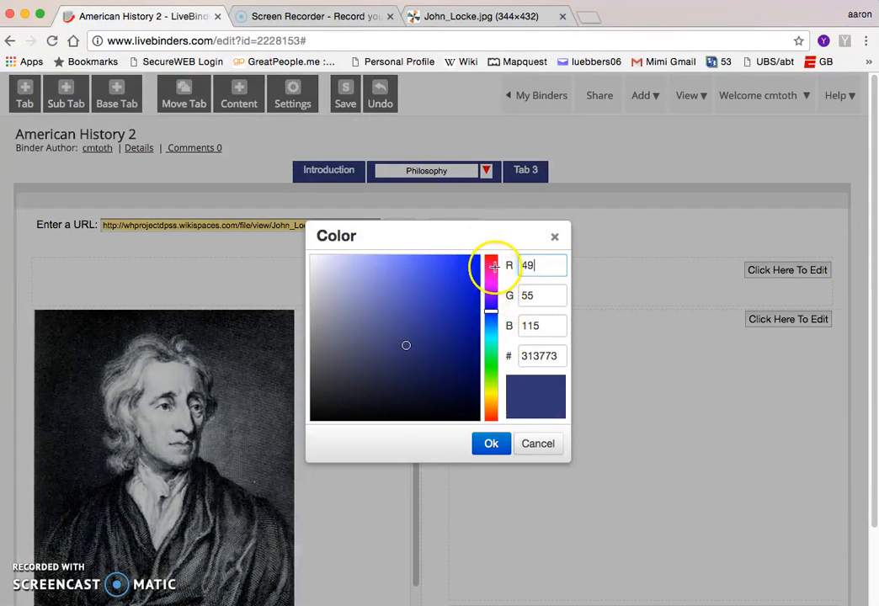
left_click(492, 417)
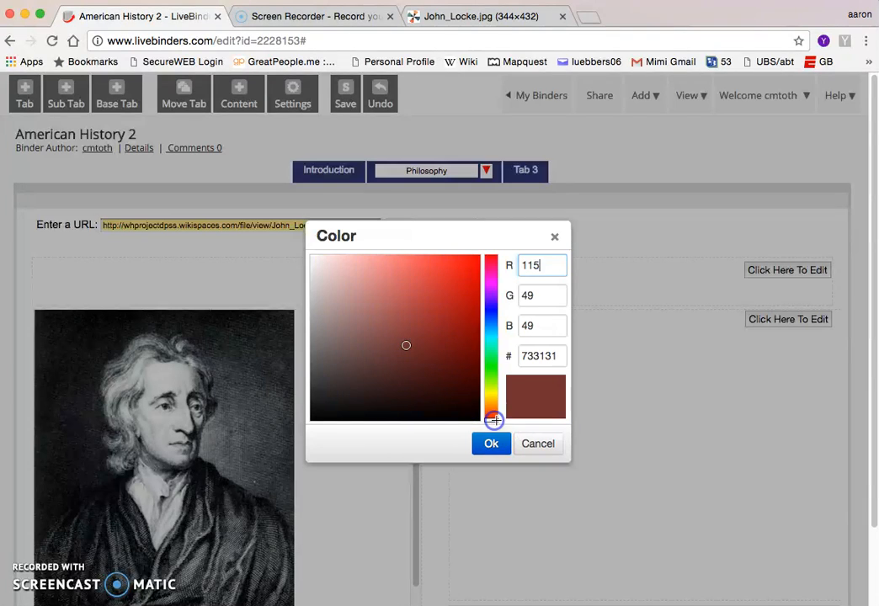
left_click(470, 260)
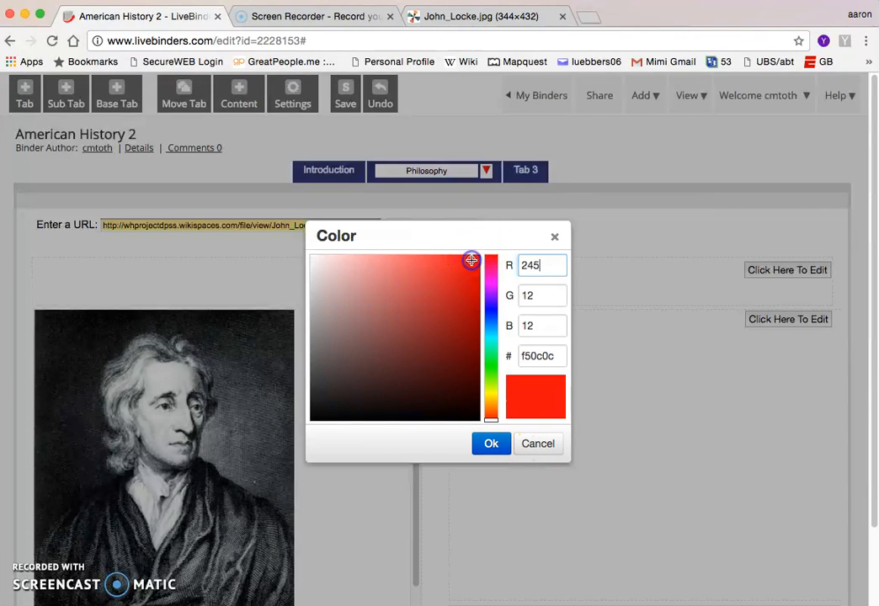
left_click(471, 278)
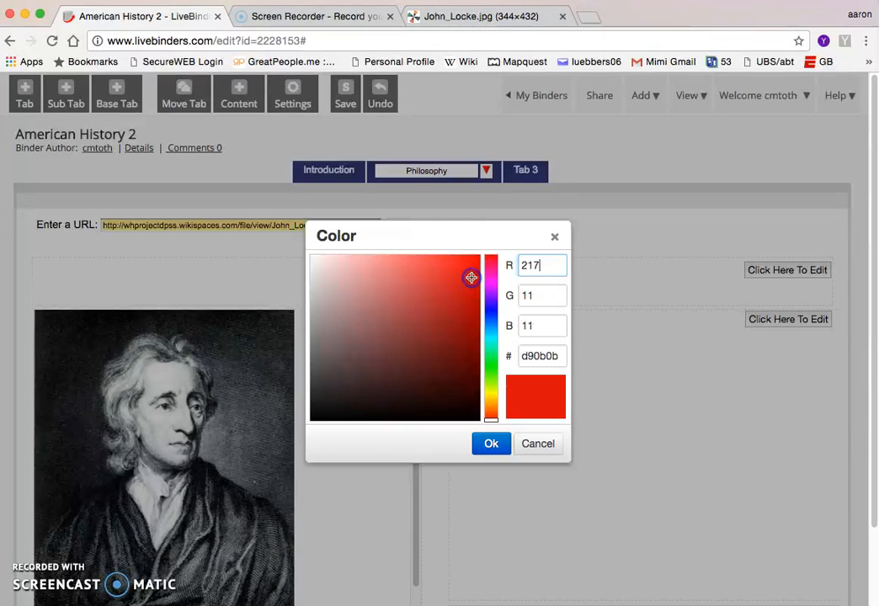
left_click(491, 445)
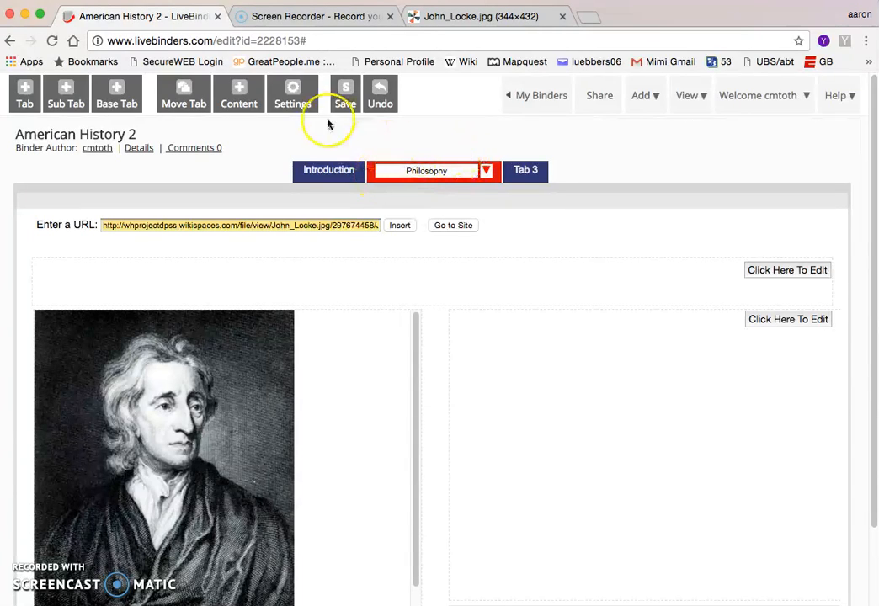
left_click(348, 103)
left_click(794, 181)
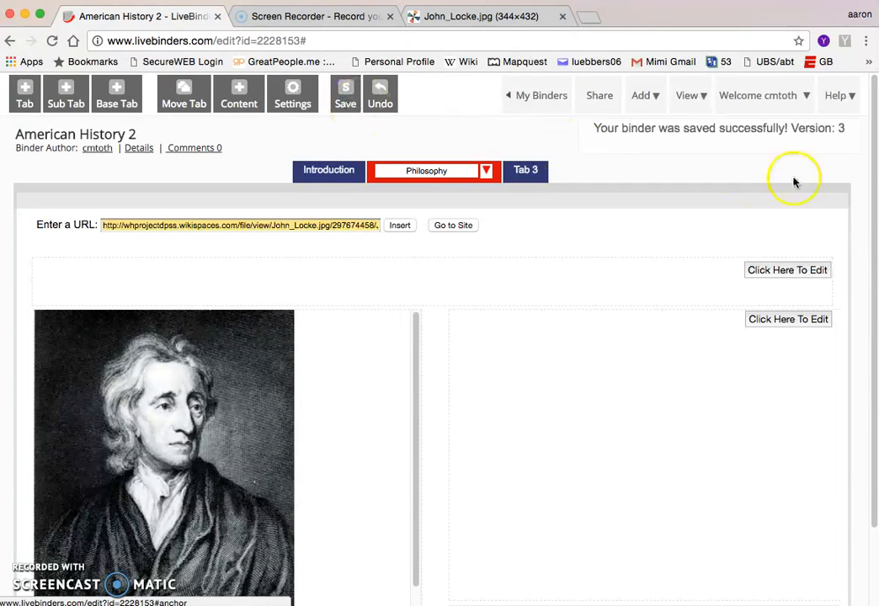
Leave the American History 2 binder editor and return to the list of all binders
mouse_move(752, 99)
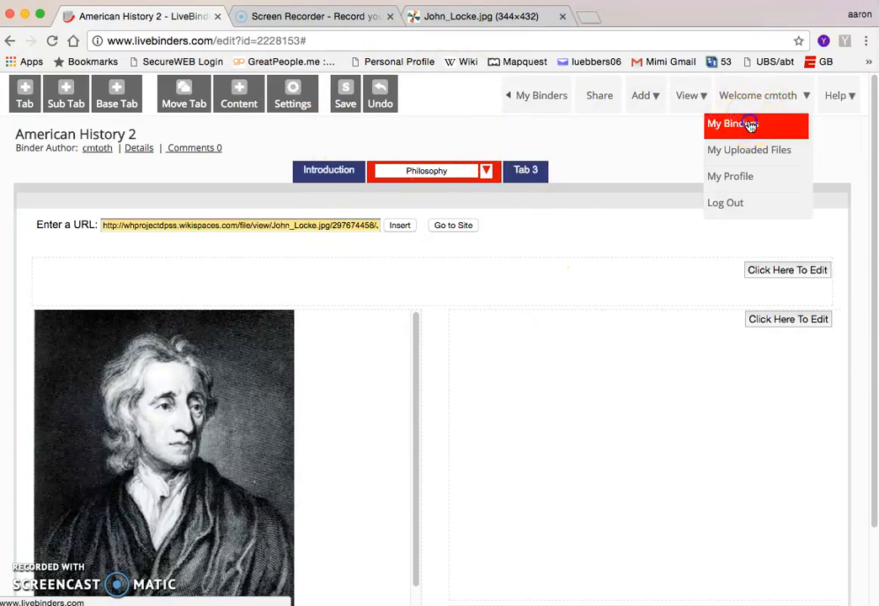
left_click(750, 125)
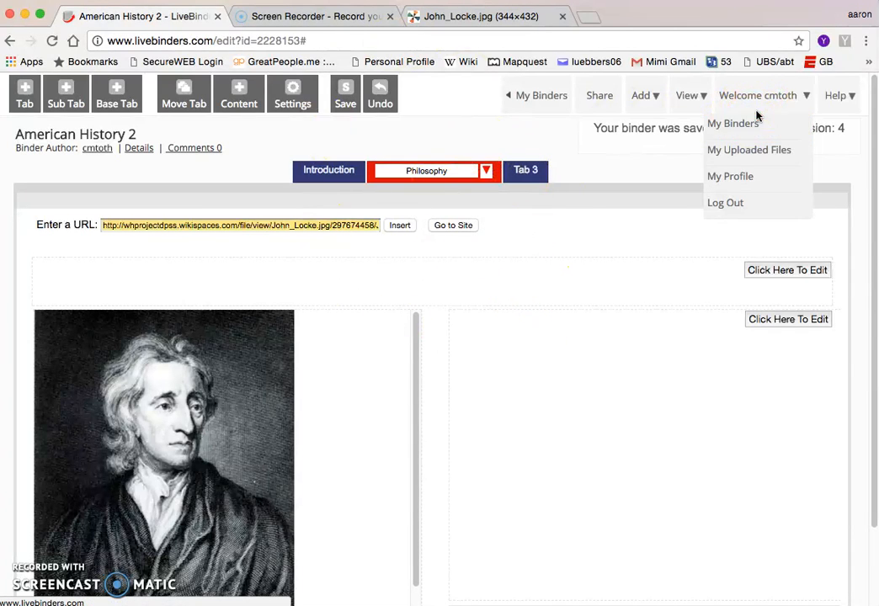
left_click(754, 124)
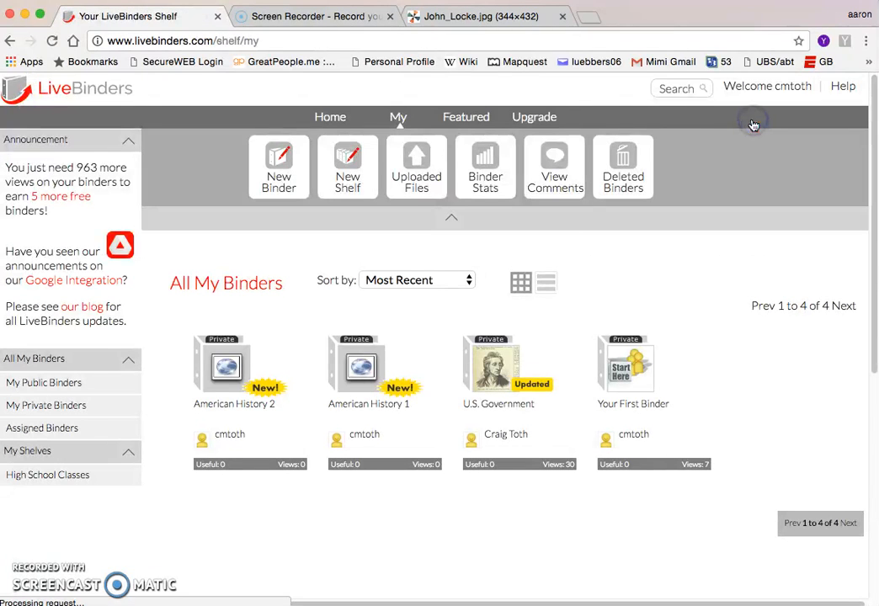
Add the American History 2 binder to the High School Classes shelf
mouse_move(689, 476)
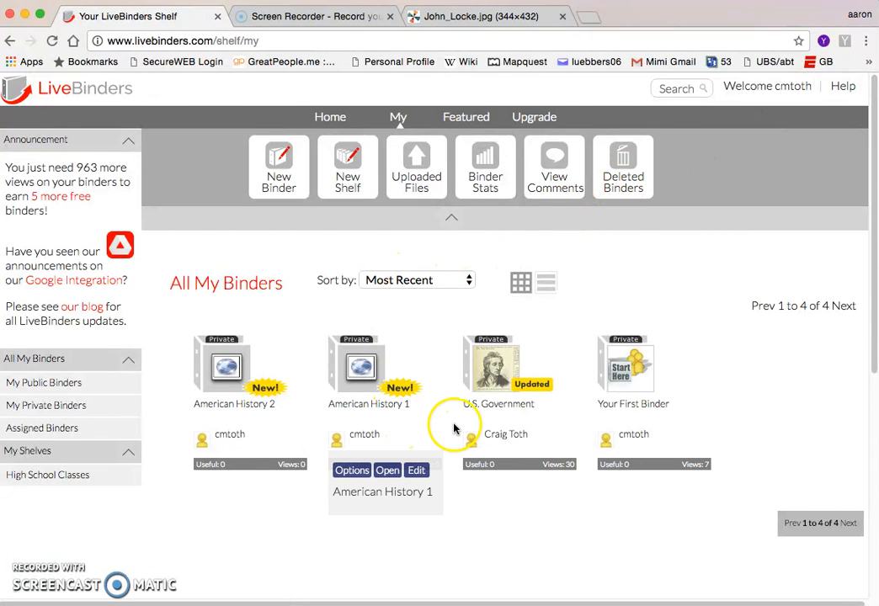
mouse_move(470, 423)
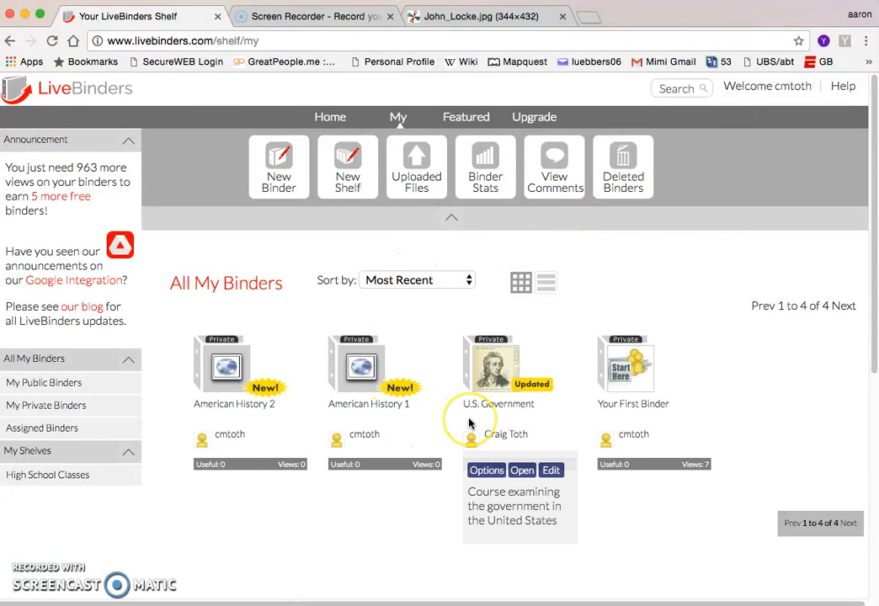
left_click(426, 422)
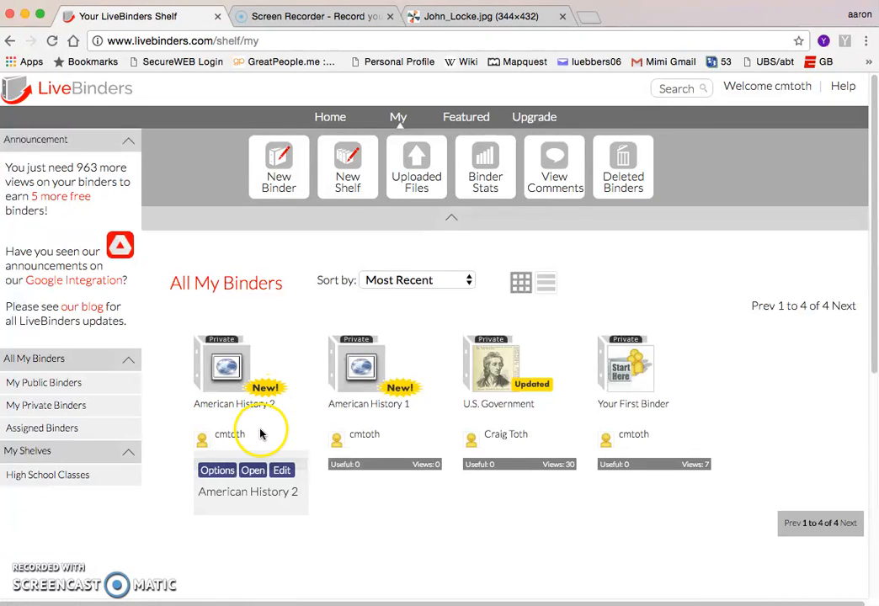
left_click(226, 473)
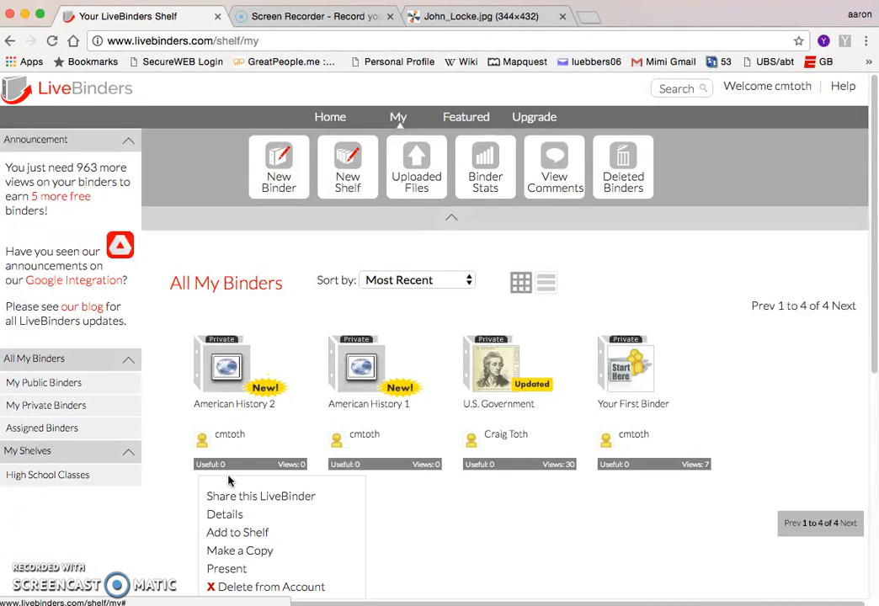
left_click(247, 532)
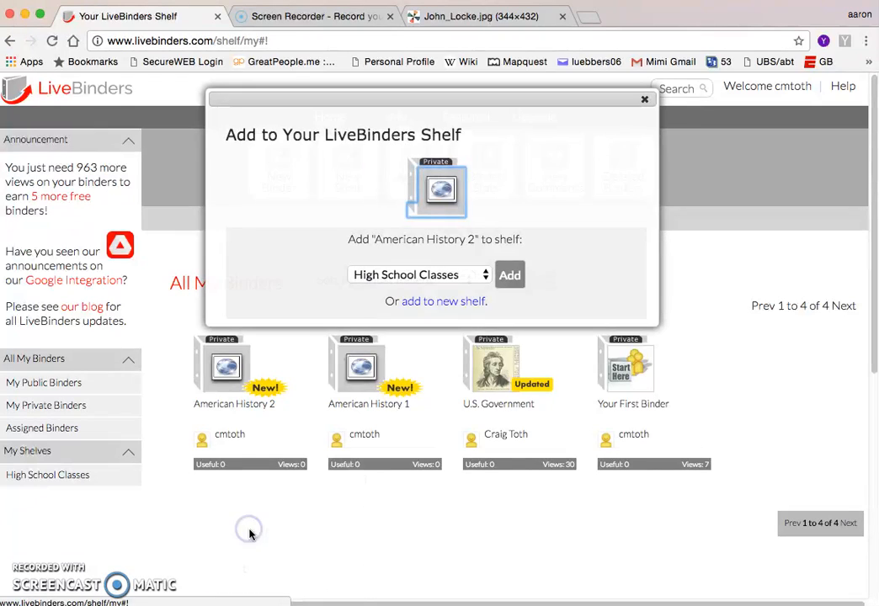
left_click(508, 278)
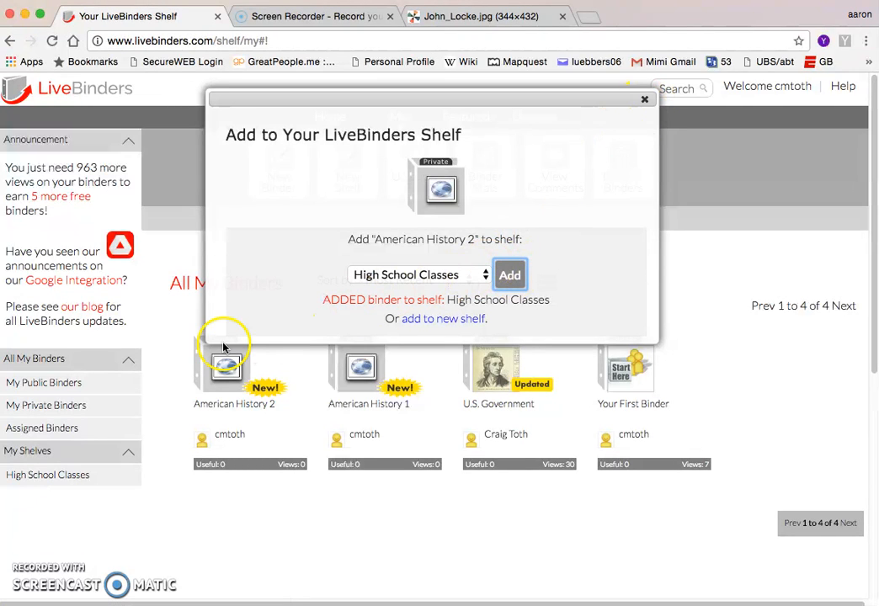
left_click(645, 99)
Open the U.S. Government binder and examine its Introduction and 1st, 2nd and 3rd Grading Period tabs
mouse_move(473, 444)
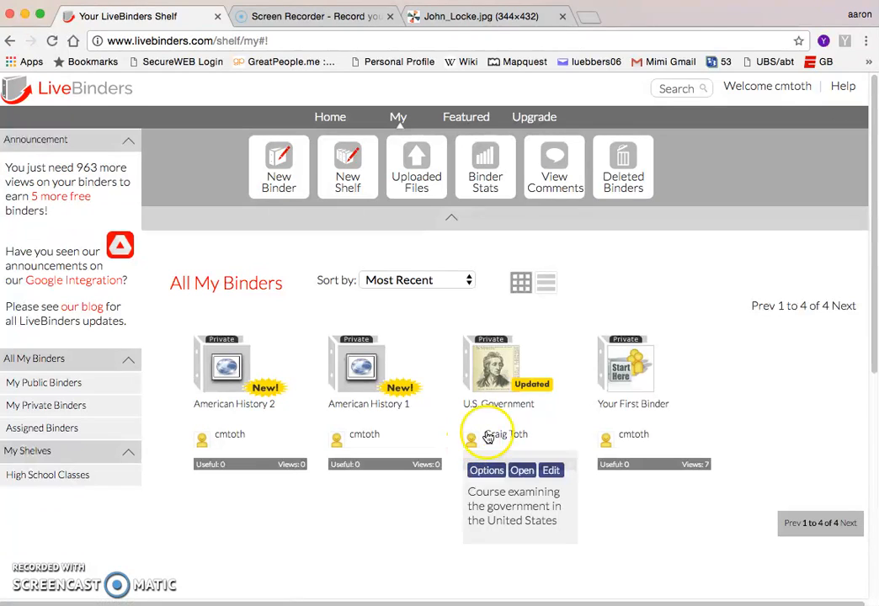
mouse_move(274, 418)
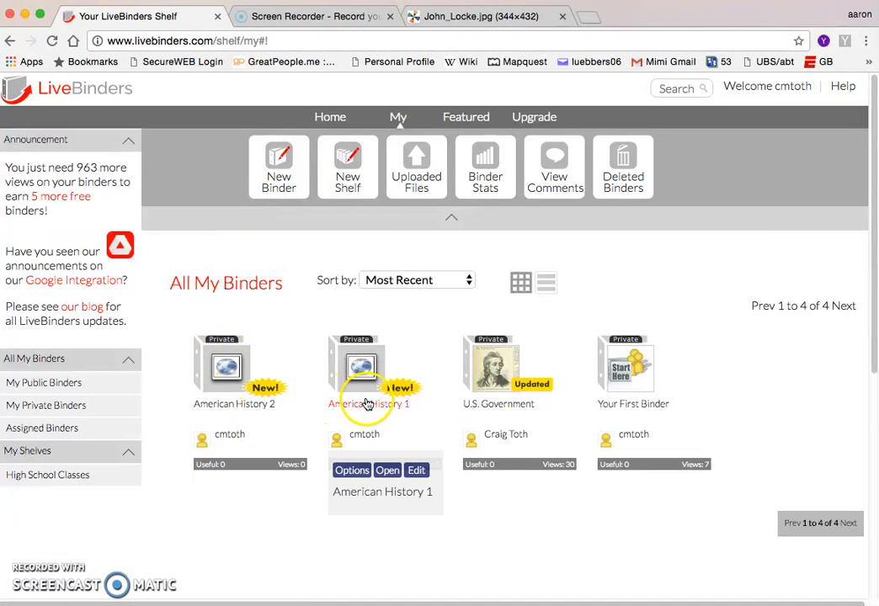
left_click(486, 409)
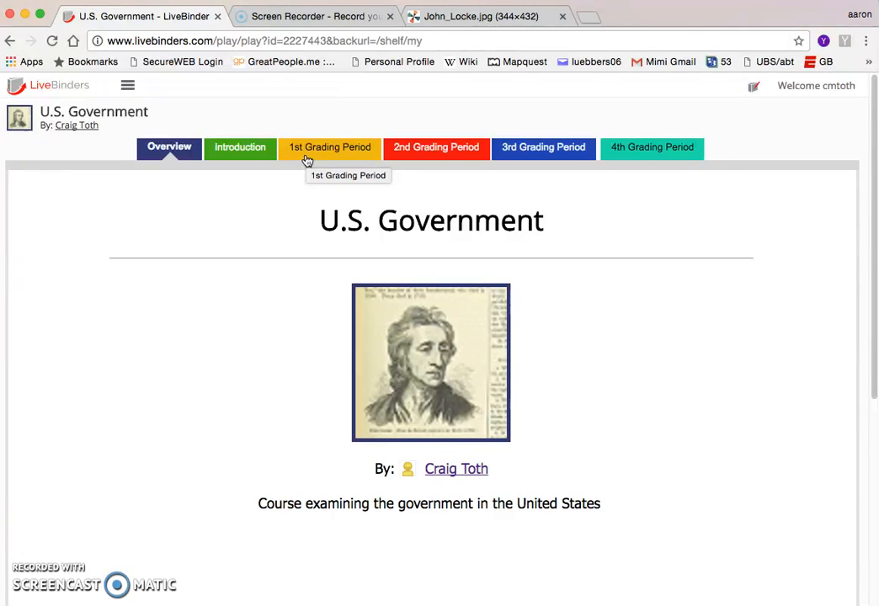
left_click(257, 149)
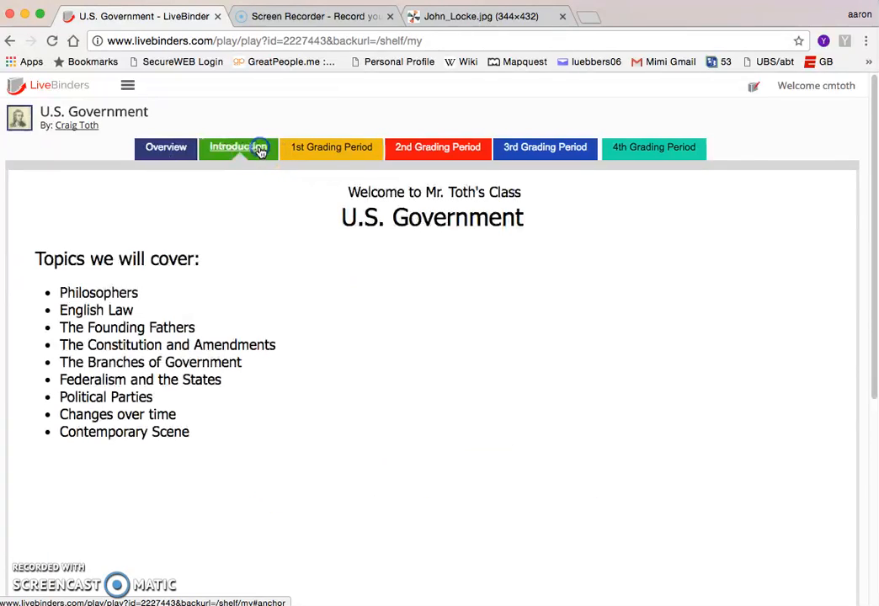
left_click(334, 150)
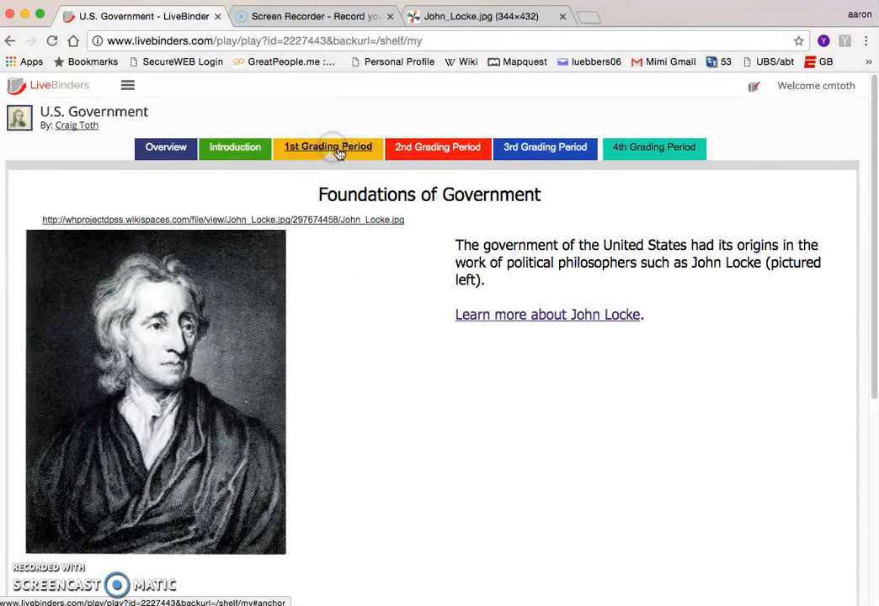
left_click(406, 151)
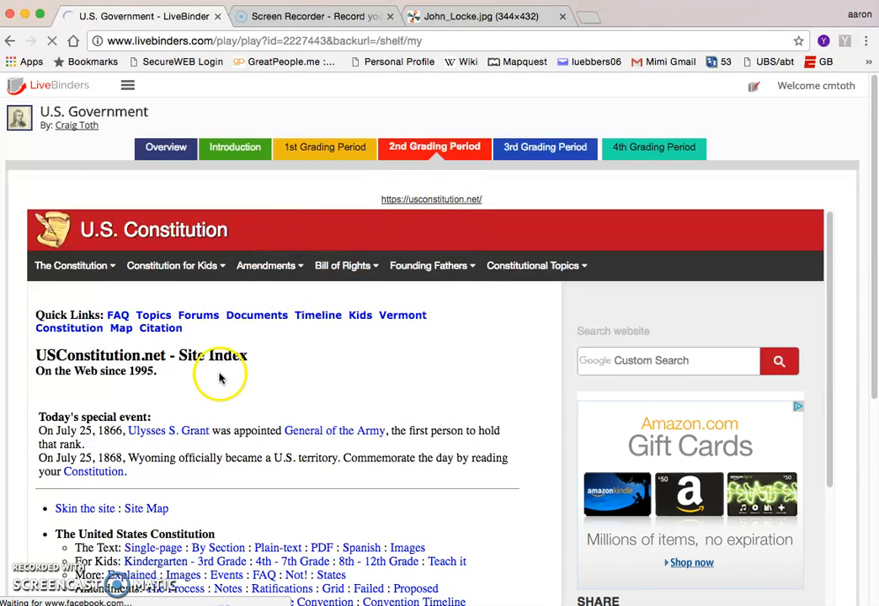
left_click(301, 156)
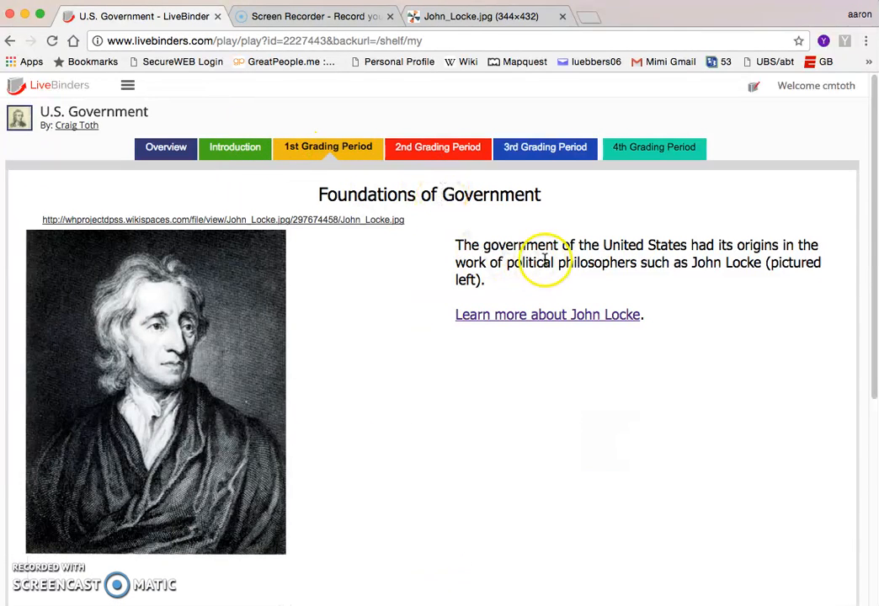
left_click(570, 150)
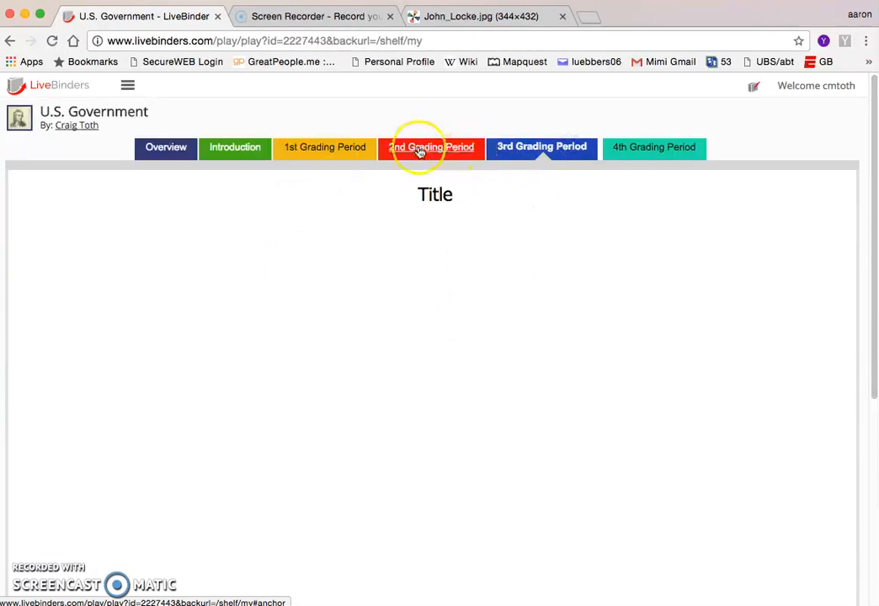
Review the U.S. Government binder's tabs again, from the 1st Grading Period back to Overview, and return to the binder list
left_click(337, 149)
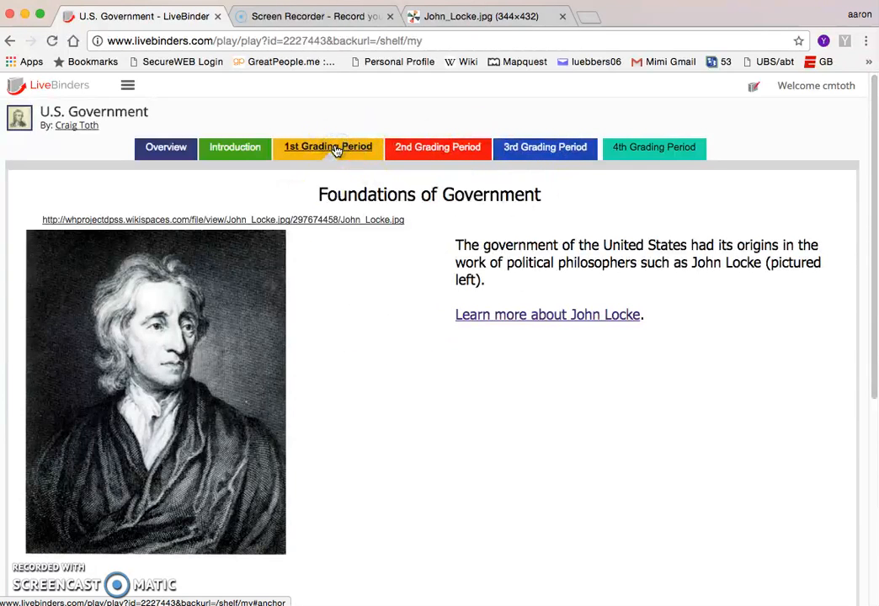
left_click(239, 148)
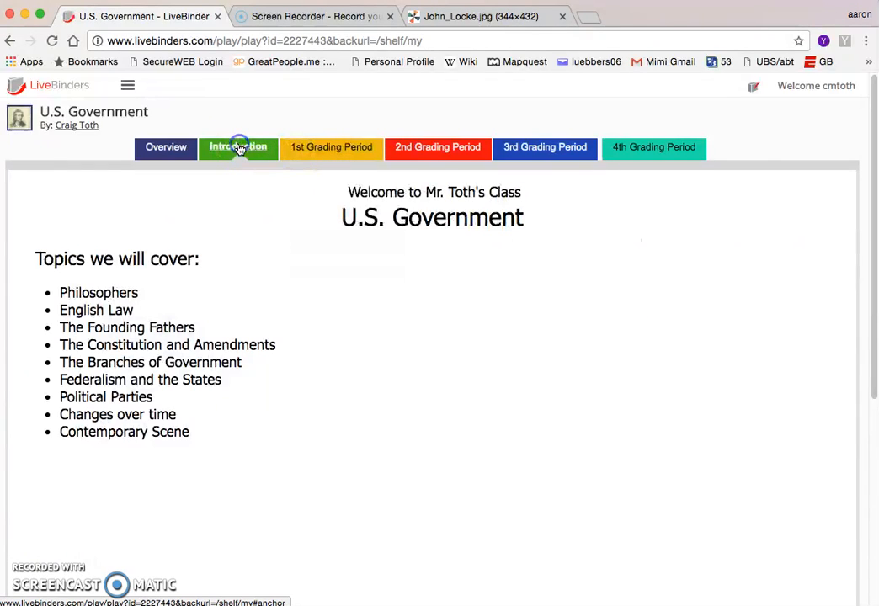
left_click(180, 147)
left_click(249, 151)
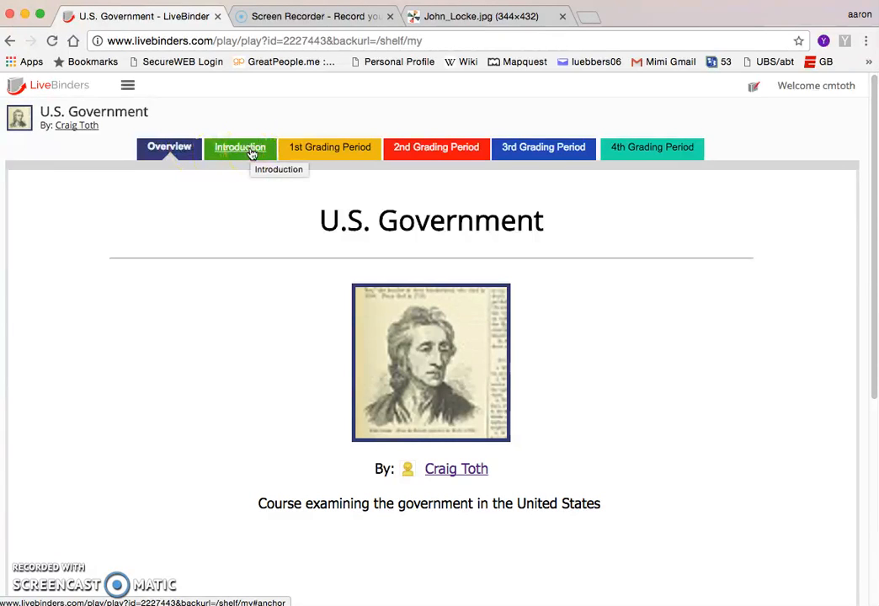
left_click(250, 152)
left_click(309, 152)
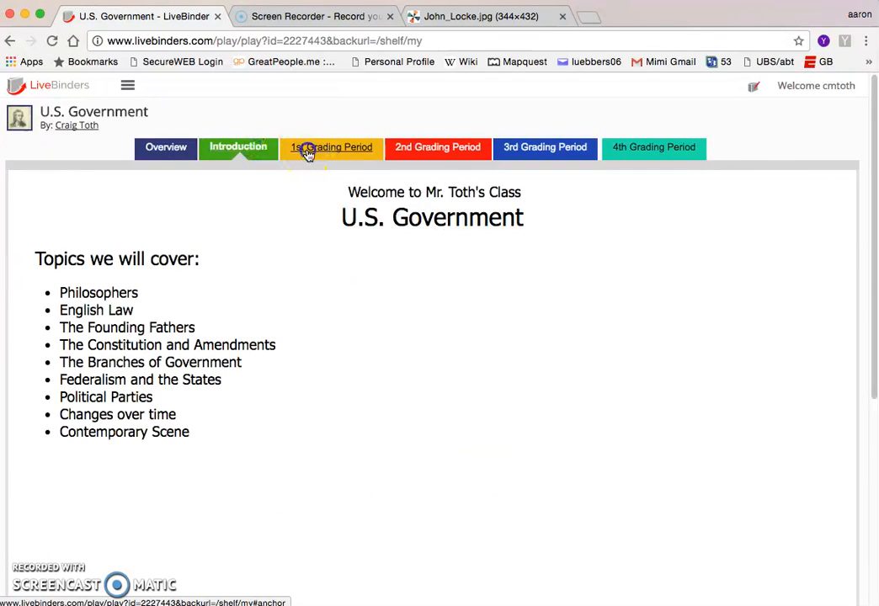
left_click(438, 152)
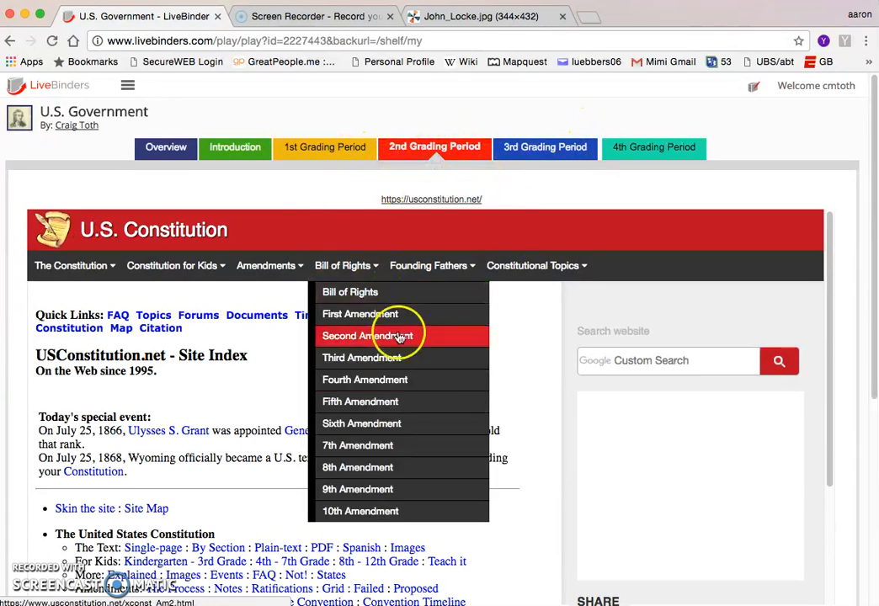
left_click(236, 149)
left_click(167, 150)
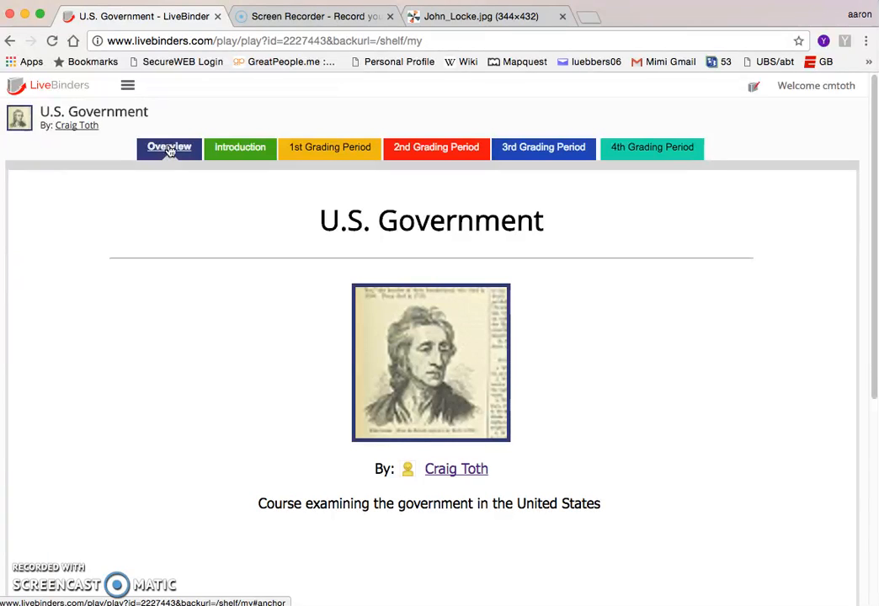
left_click(11, 42)
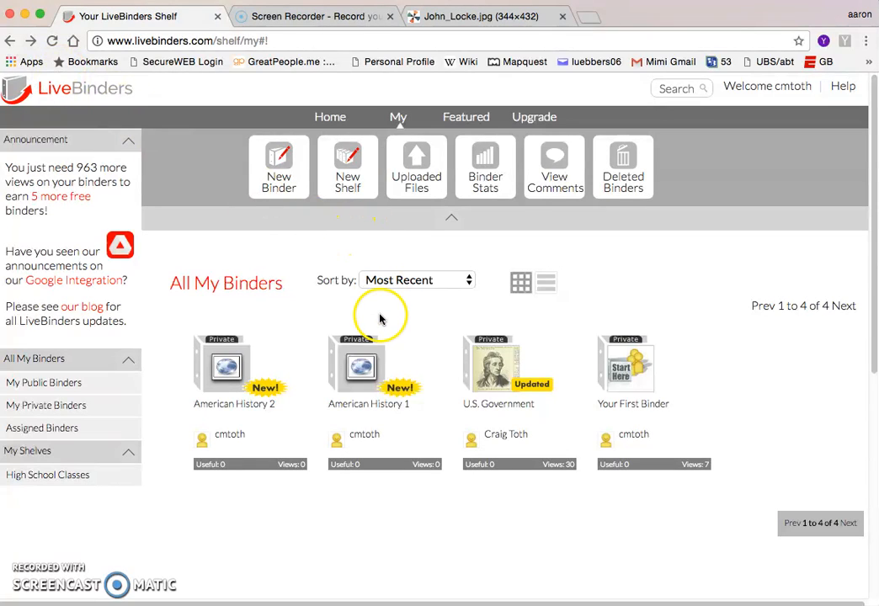
mouse_move(484, 402)
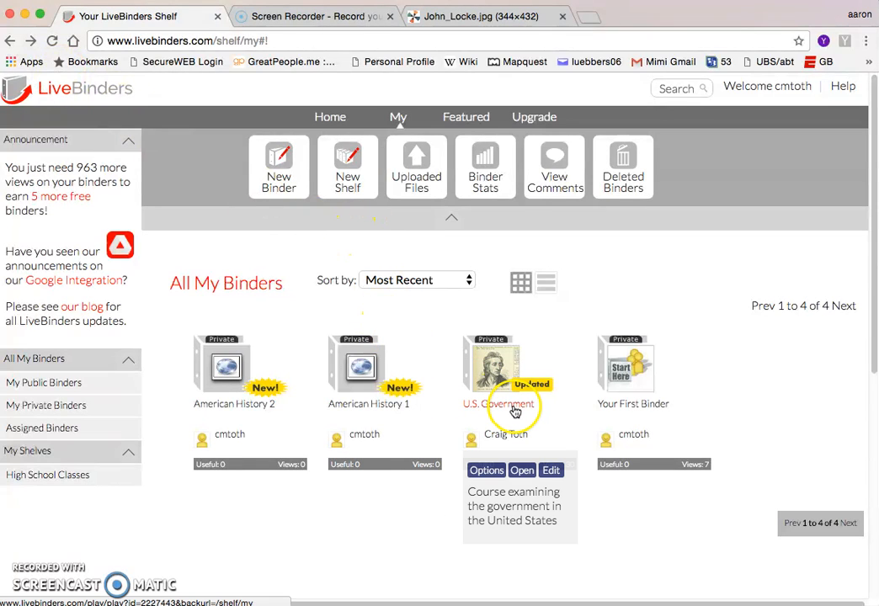
left_click(514, 408)
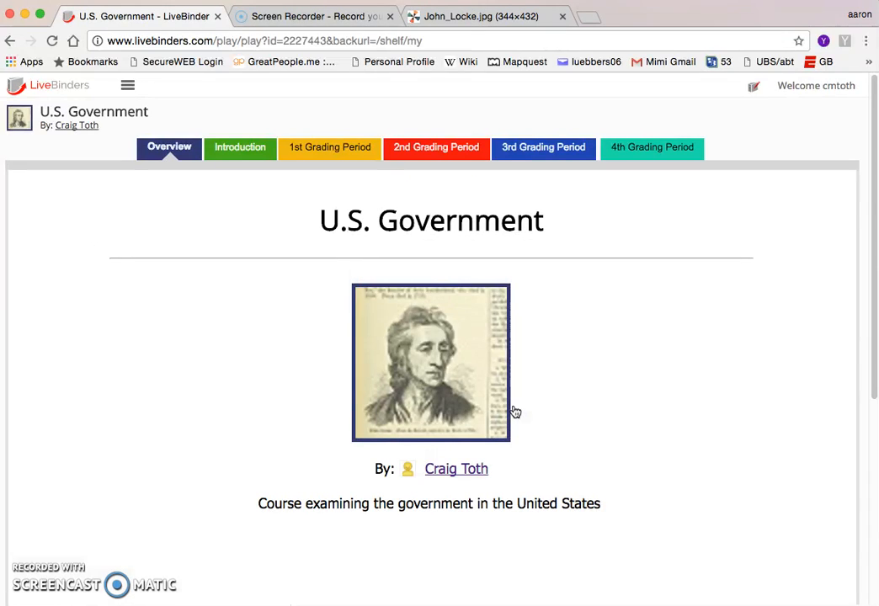
left_click(11, 42)
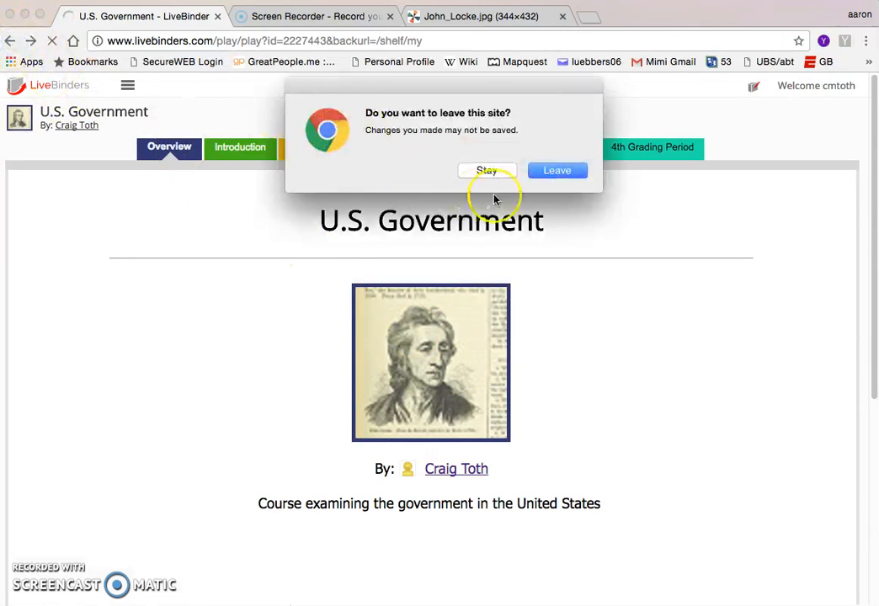
left_click(544, 175)
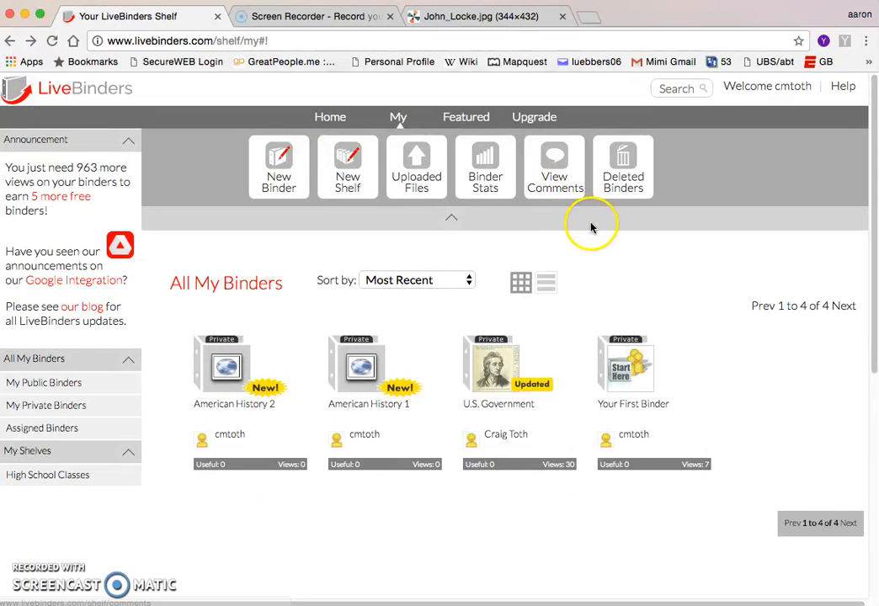
Open the U.S. Government binder for editing and bring up its sharing settings
mouse_move(539, 449)
left_click(552, 470)
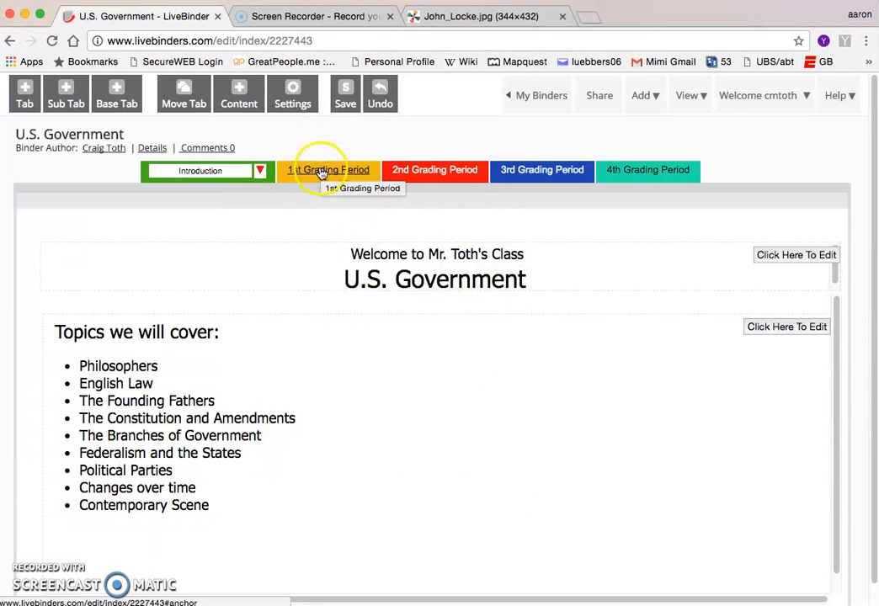
mouse_move(640, 105)
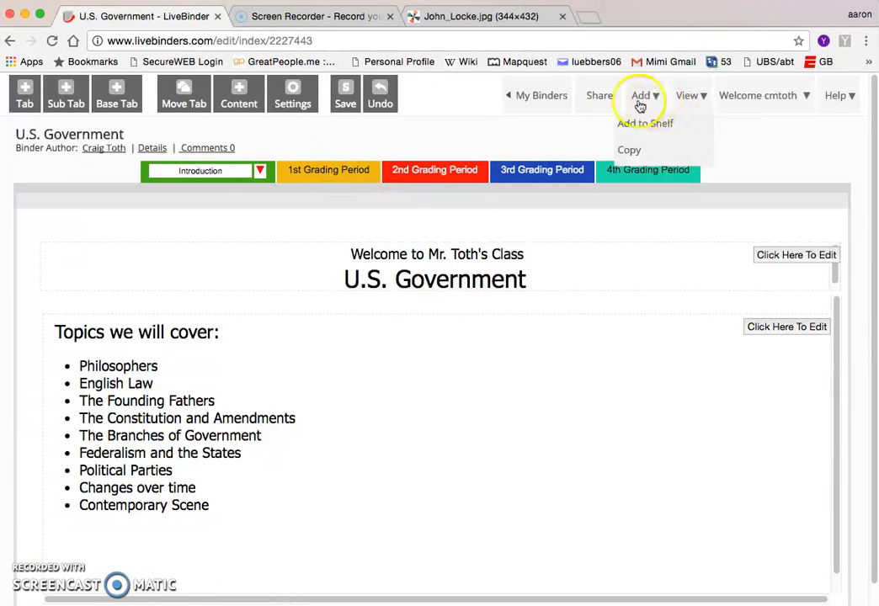
left_click(599, 97)
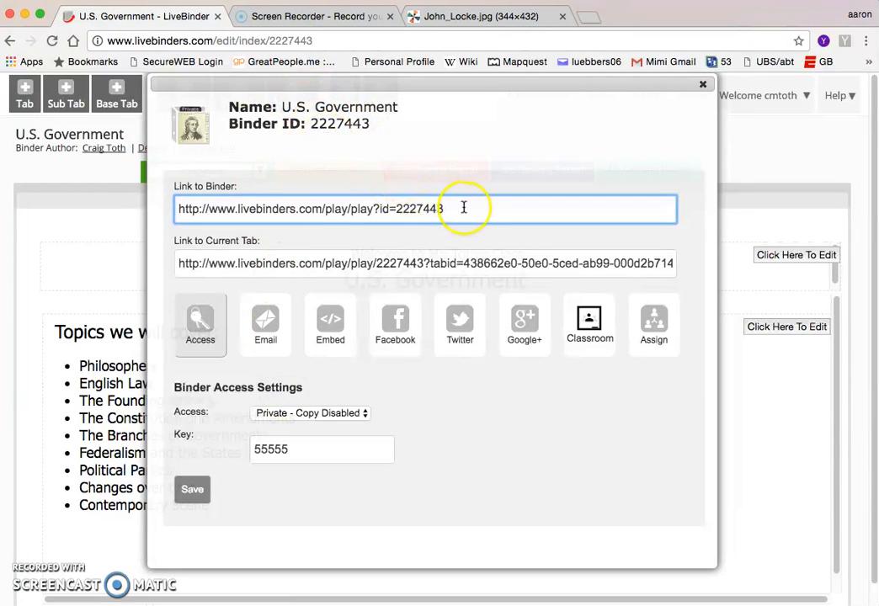
Select the link to the binder, save its Private - Copy Disabled access settings and close the sharing window
left_click_drag(418, 211, 194, 211)
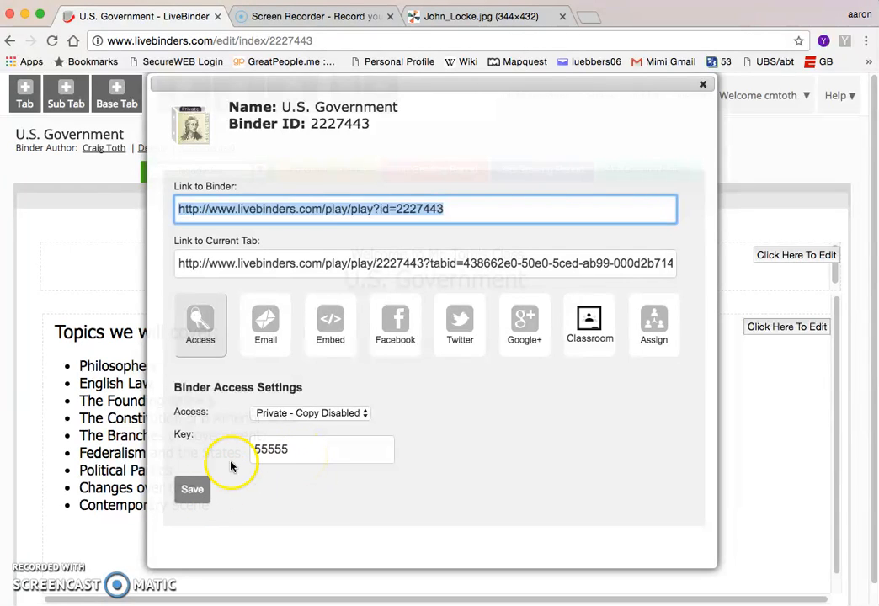
left_click(192, 489)
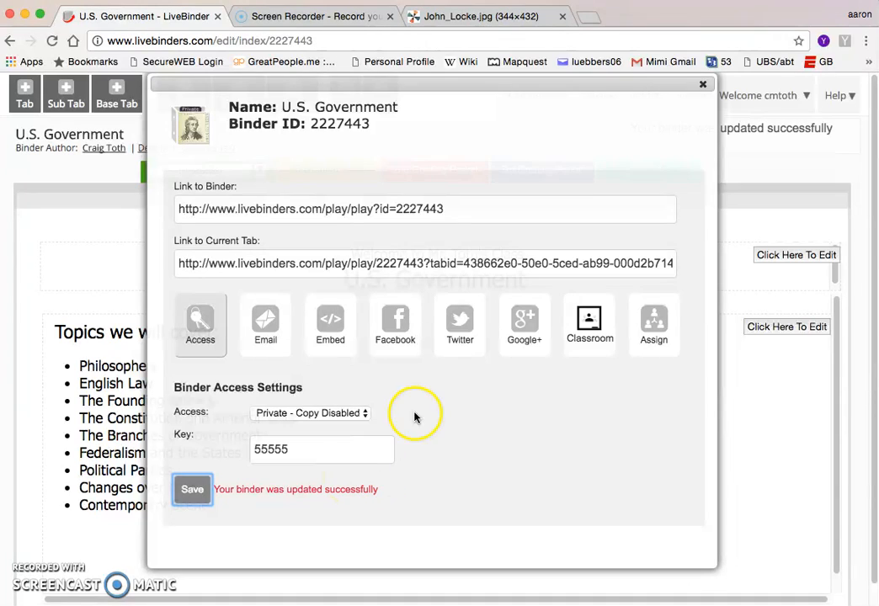
left_click(701, 85)
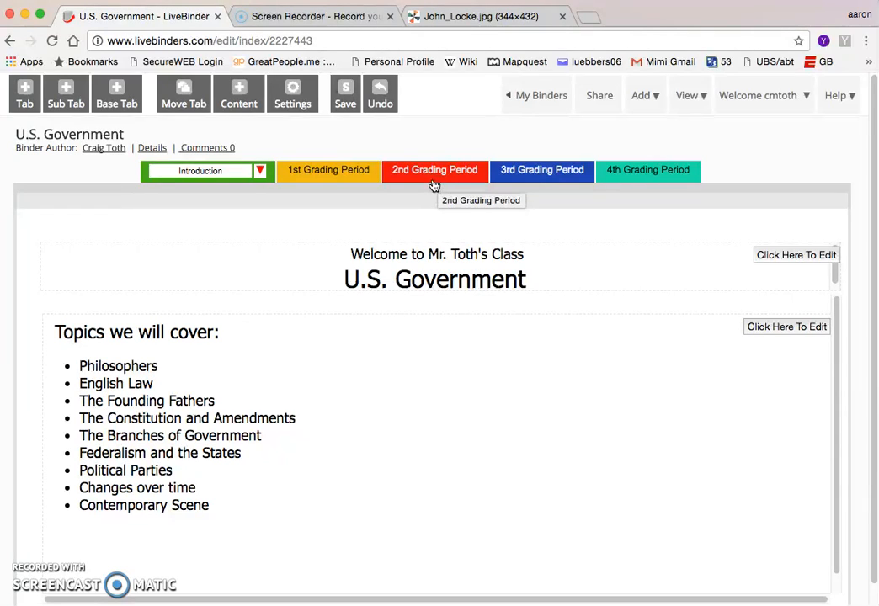
Examine the 1st, 2nd and 3rd Grading Period pages of the U.S. Government binder in the editor
left_click(343, 173)
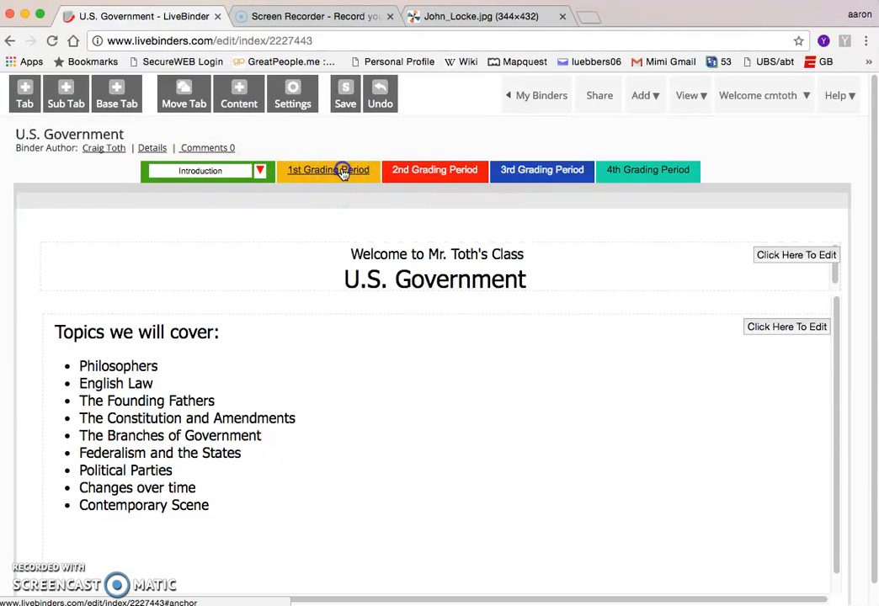
left_click(408, 177)
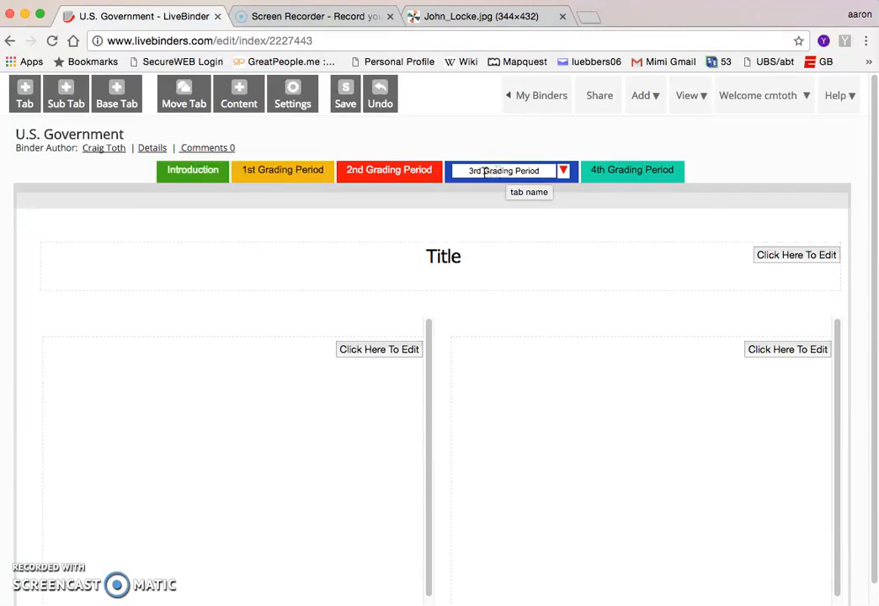
left_click(406, 171)
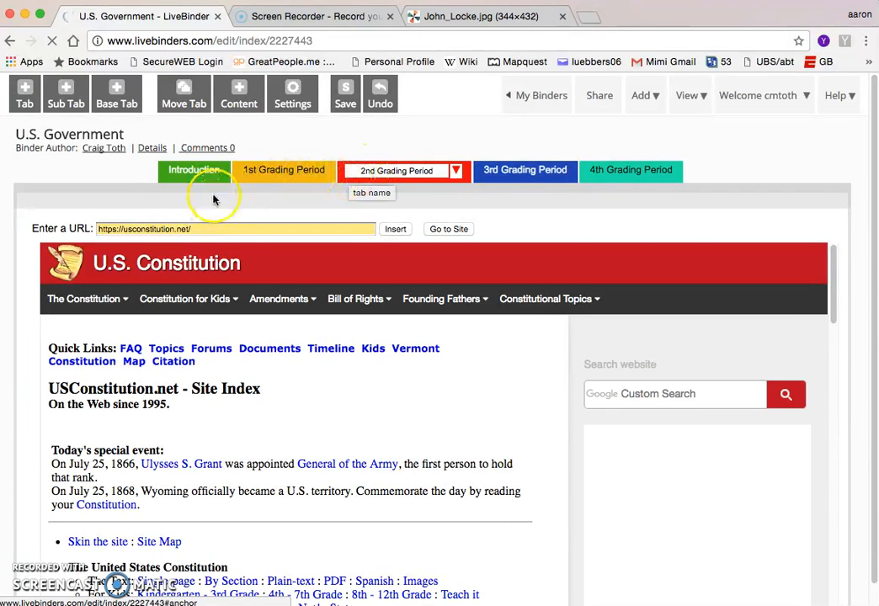
left_click(196, 171)
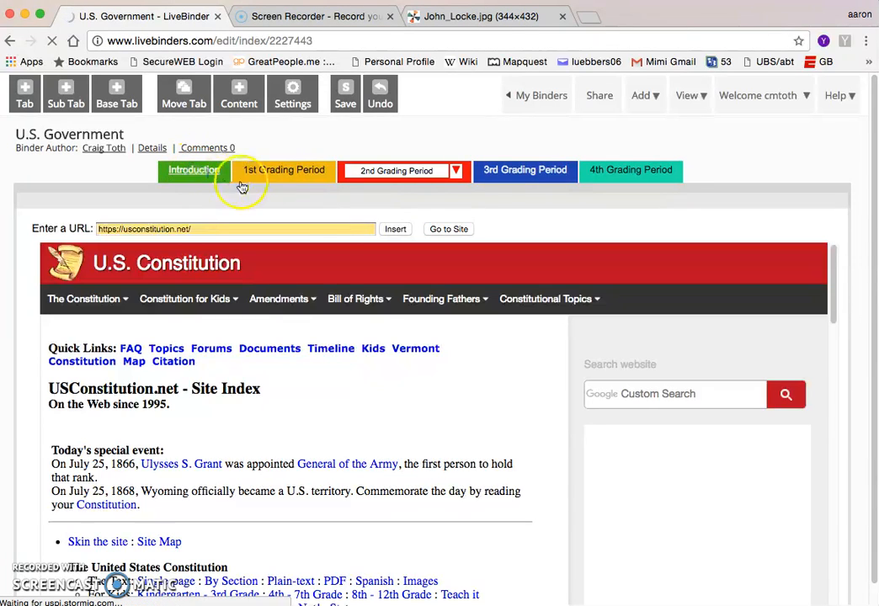
left_click(313, 173)
left_click(416, 169)
left_click(543, 162)
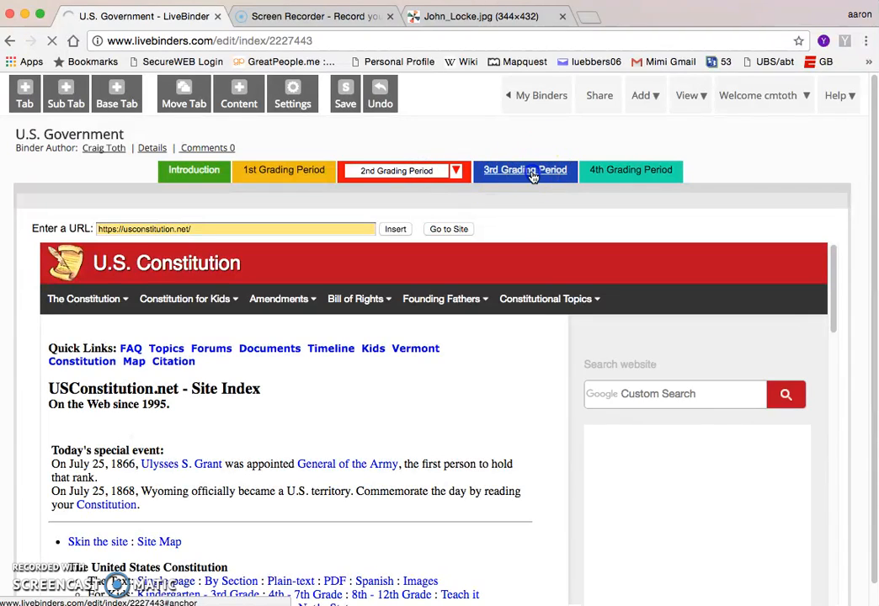
left_click(532, 175)
left_click(425, 178)
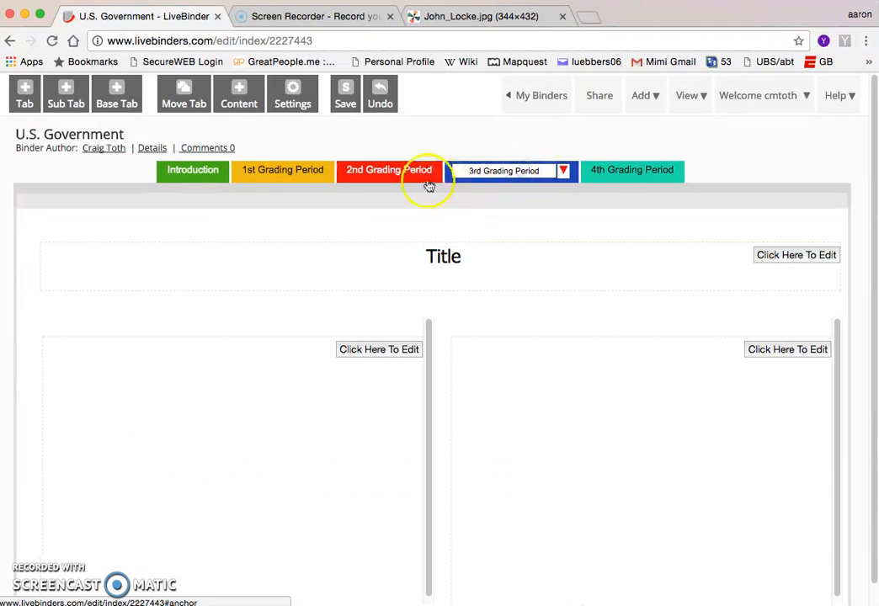
Go through the binder's grading period pages in order, from the 1st Grading Period to the 4th
left_click(294, 177)
left_click(297, 170)
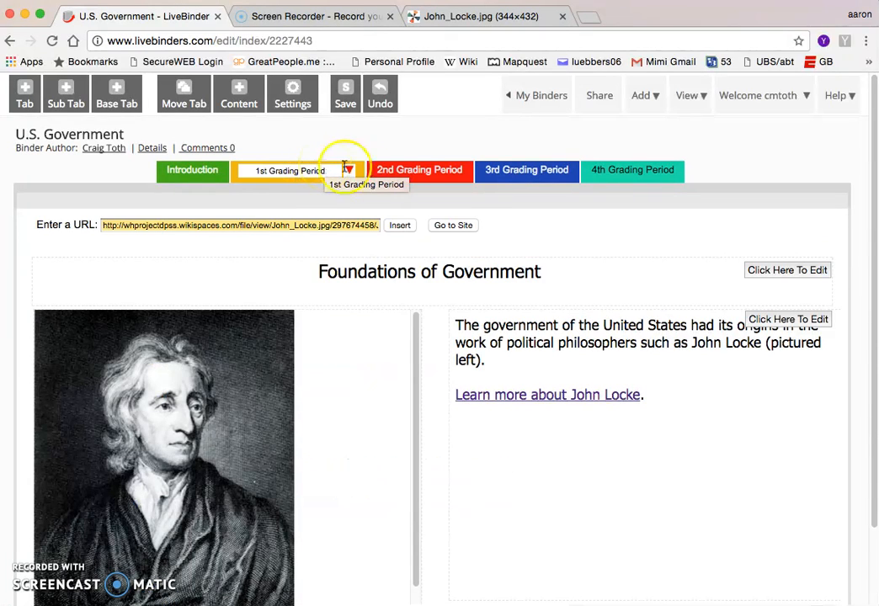
left_click(408, 170)
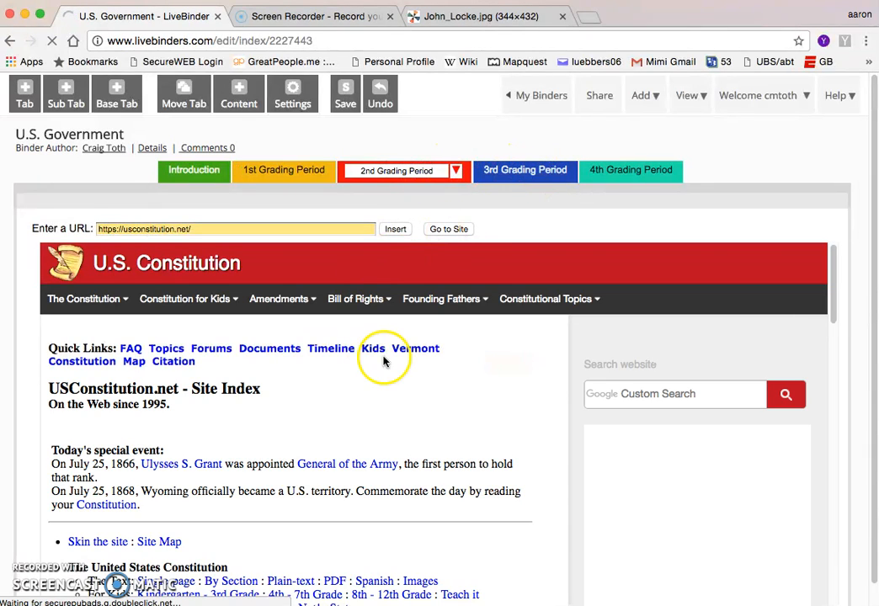
left_click(532, 173)
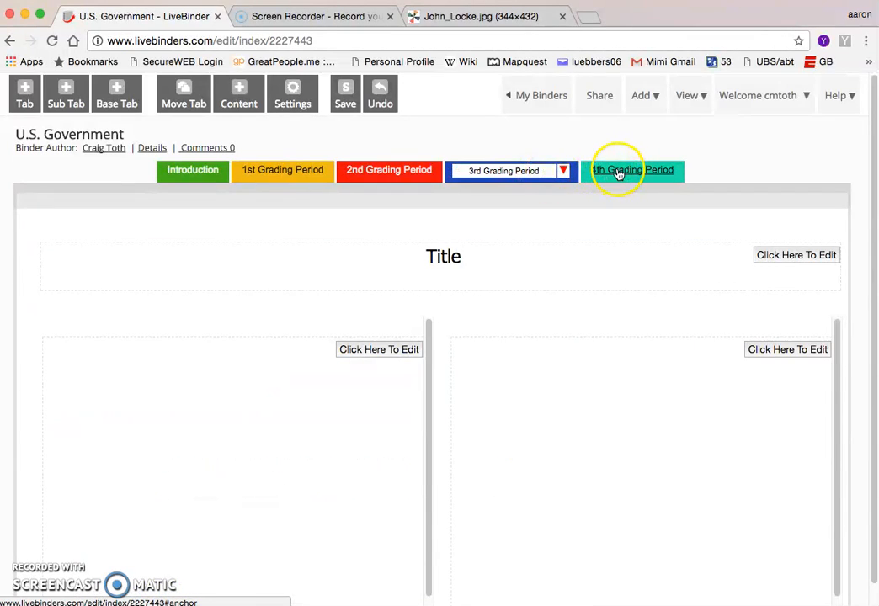
left_click(619, 173)
left_click(532, 194)
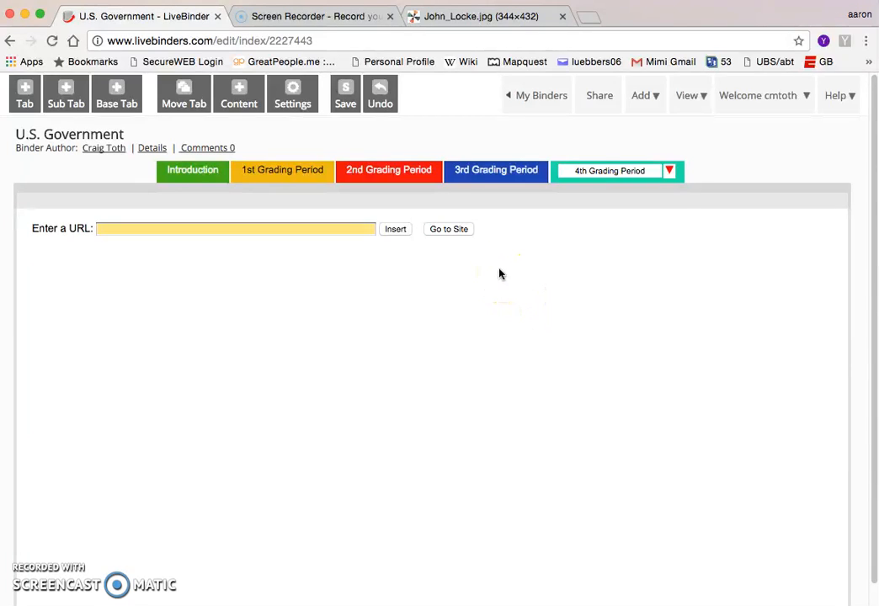
Review the 1st, 2nd and 3rd Grading Period pages again, ending on the 1st Grading Period page
left_click(271, 171)
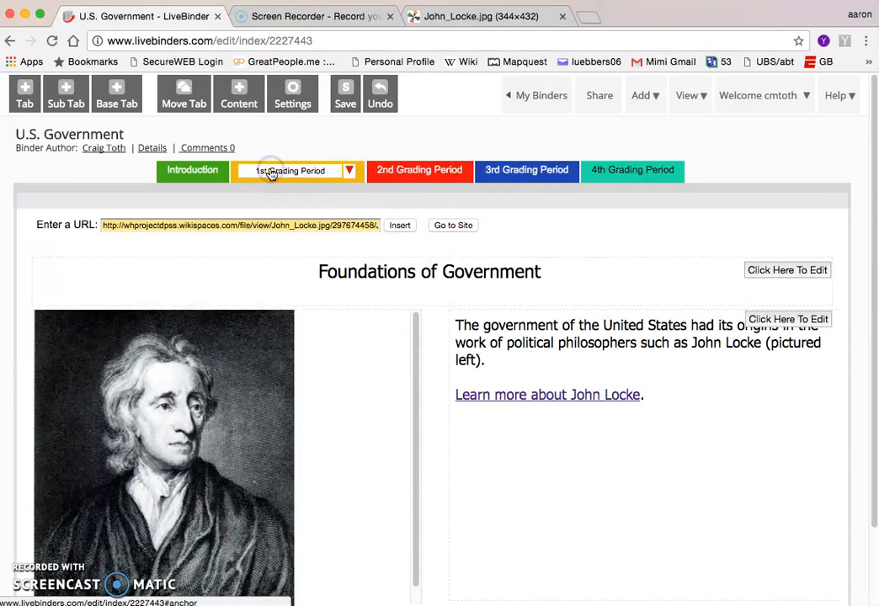
left_click(445, 171)
left_click(549, 172)
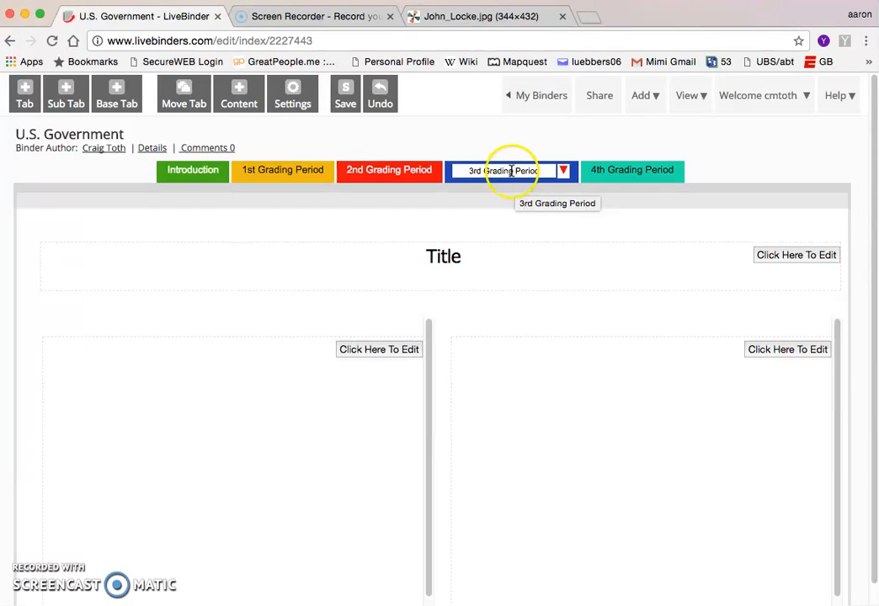
left_click(524, 224)
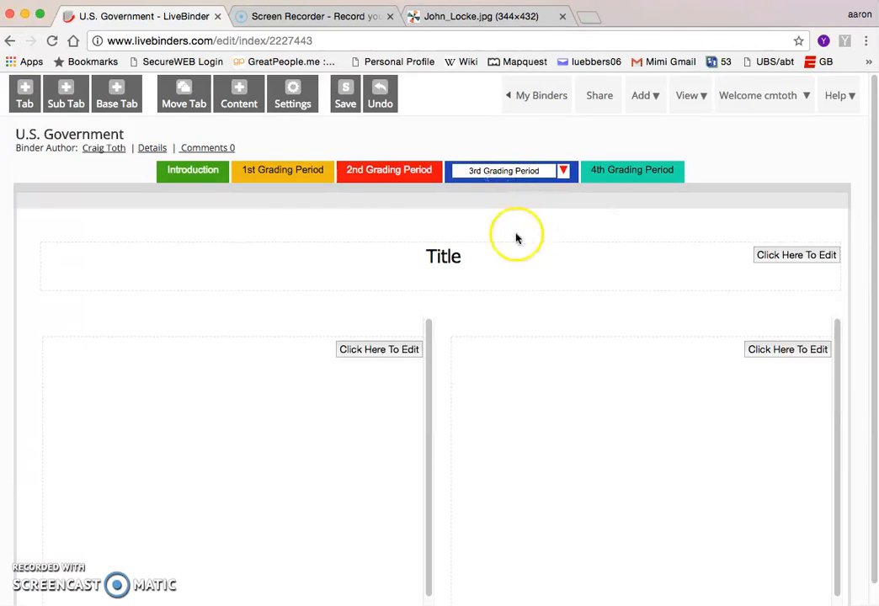
left_click(403, 173)
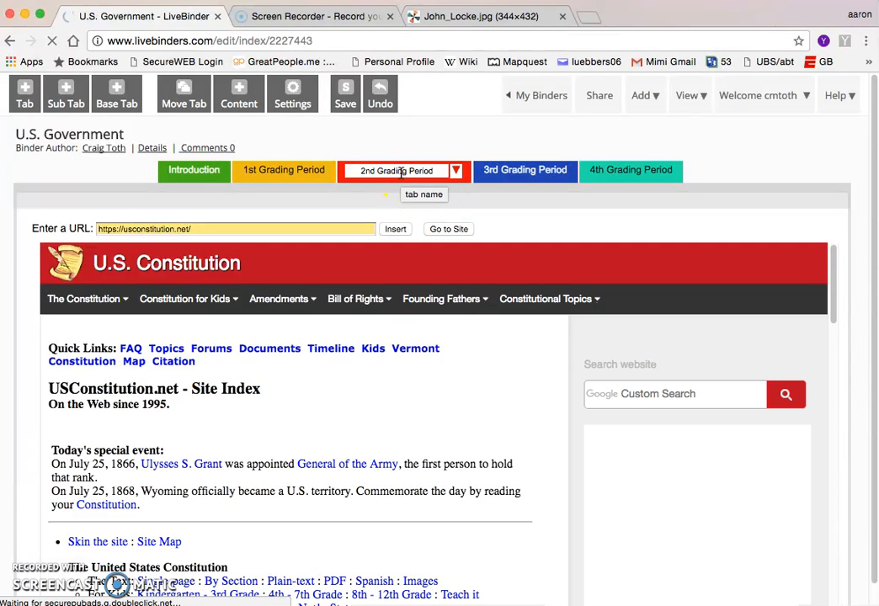
left_click(271, 171)
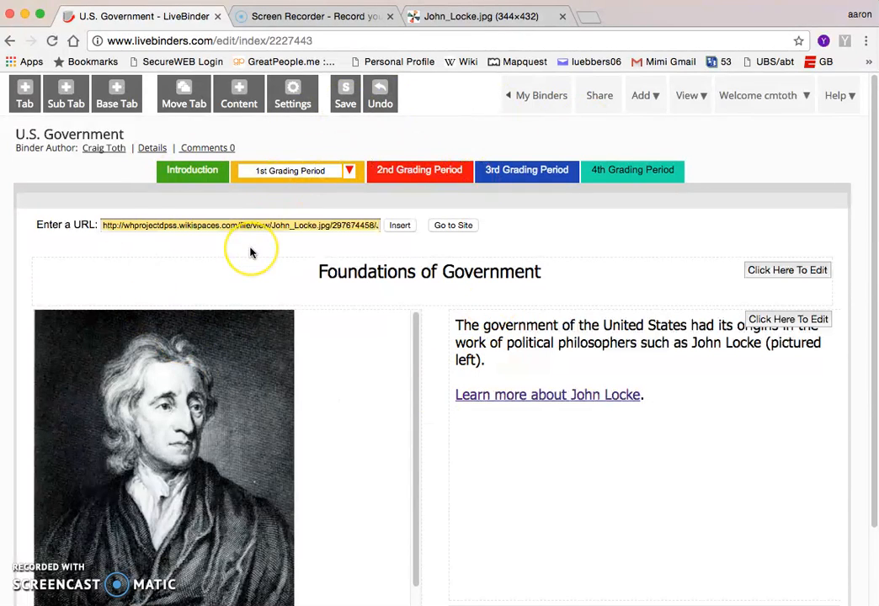
left_click(274, 274)
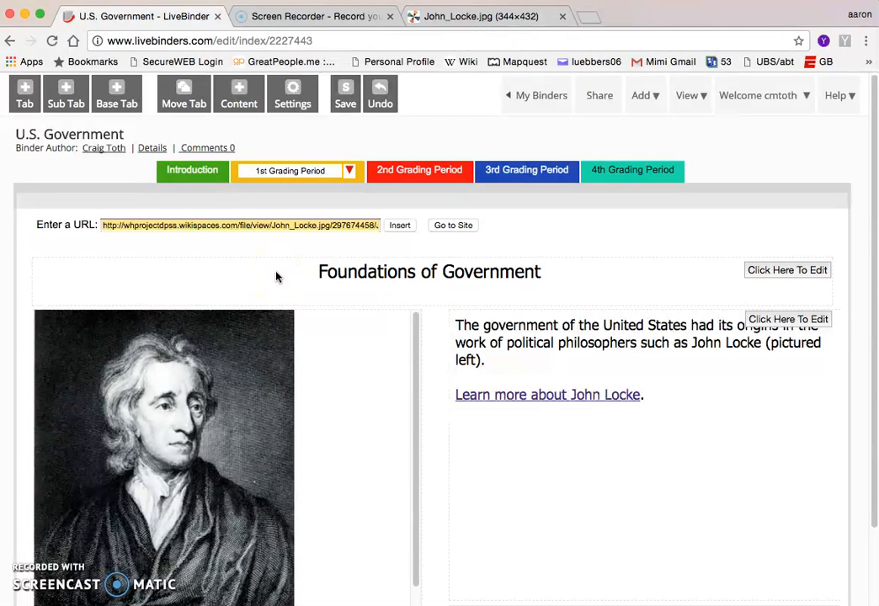
left_click(296, 266)
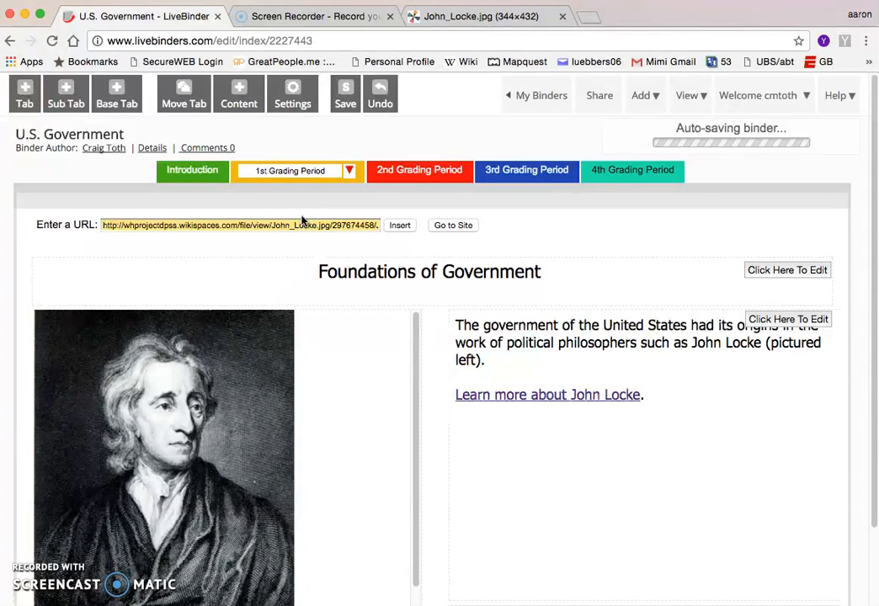
left_click(270, 48)
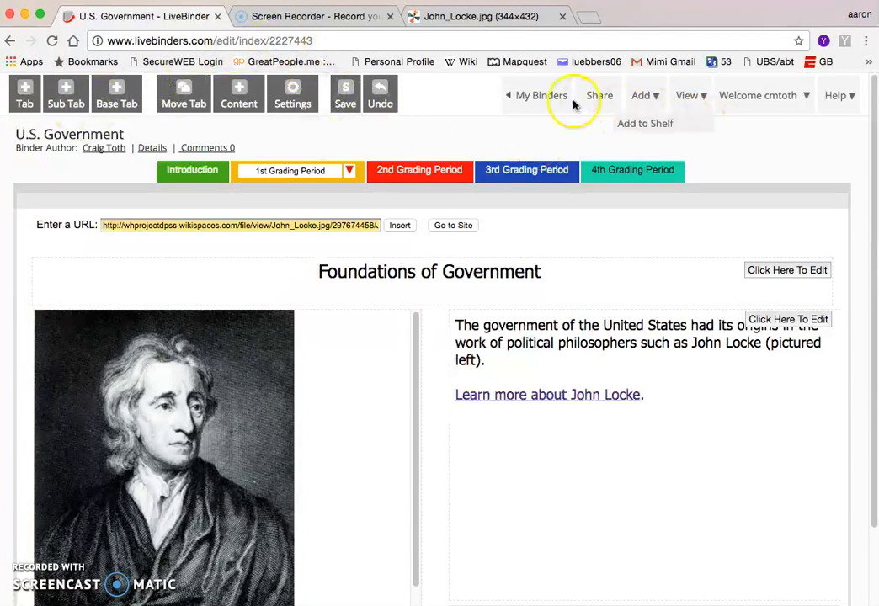
Leave the U.S. Government binder for the binder list, view the LiveBinders home page and return to the list
left_click(546, 98)
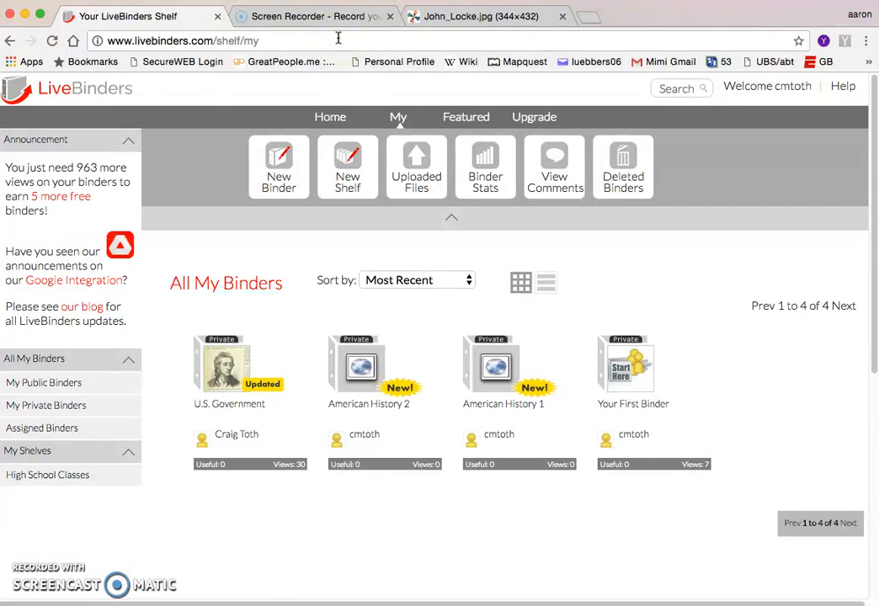
left_click(330, 118)
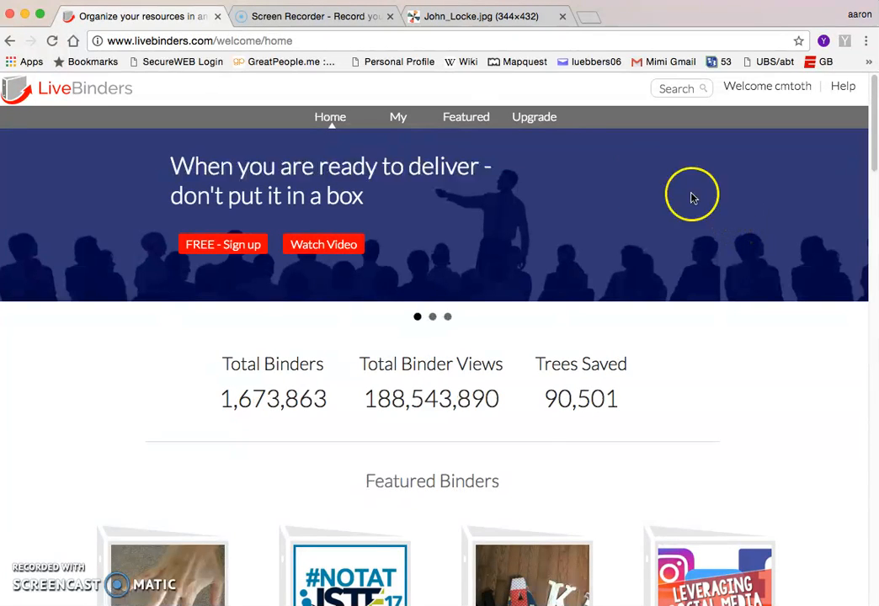
left_click(398, 118)
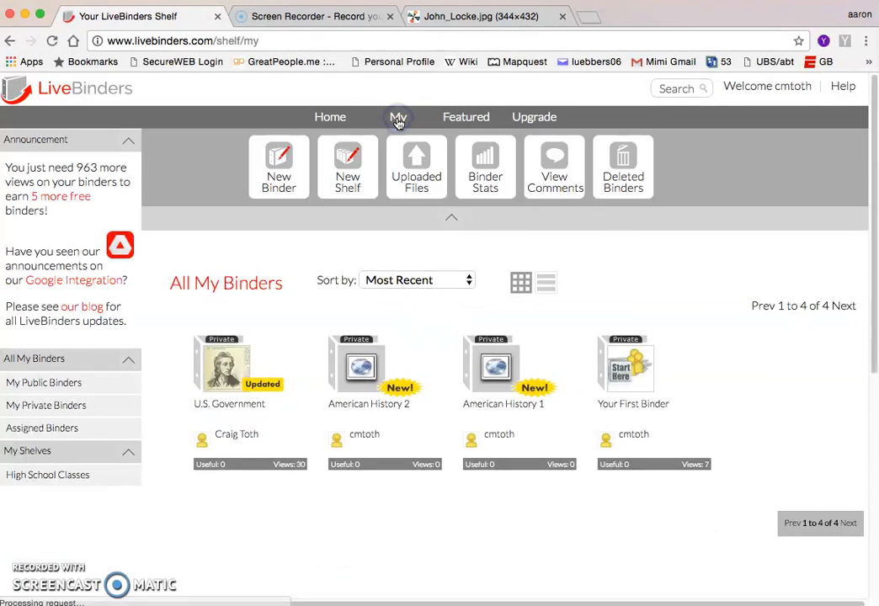
Switch the All My Binders display from grid to list view
left_click(349, 189)
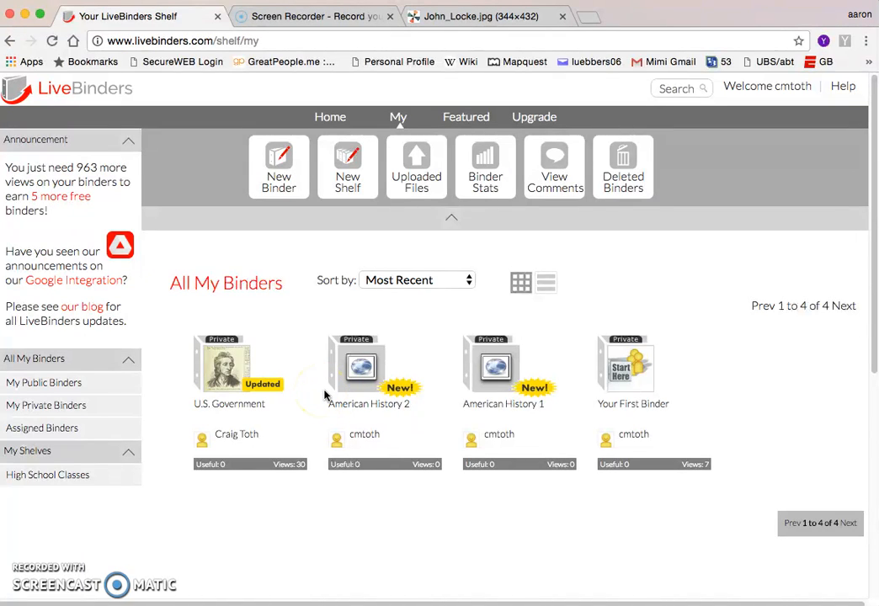
mouse_move(326, 394)
left_click(596, 303)
left_click(547, 284)
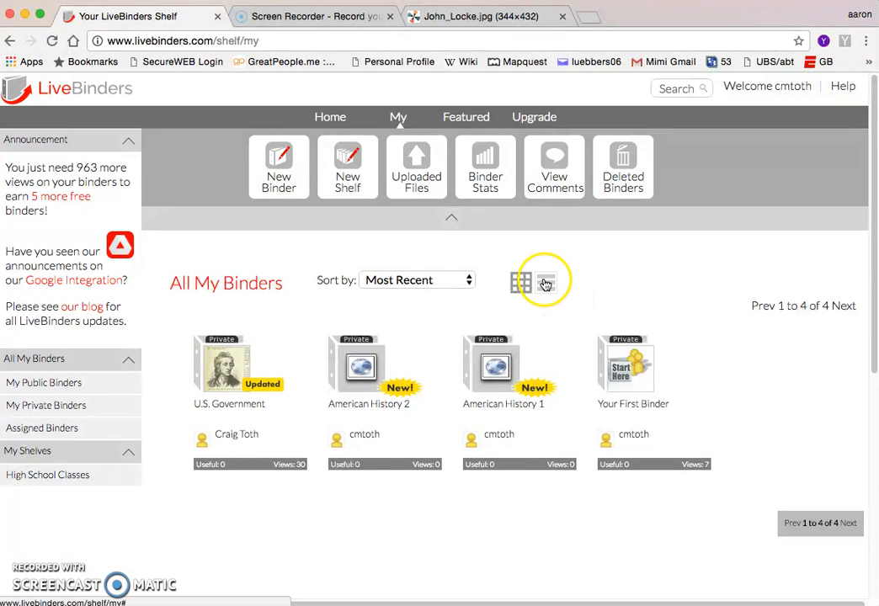